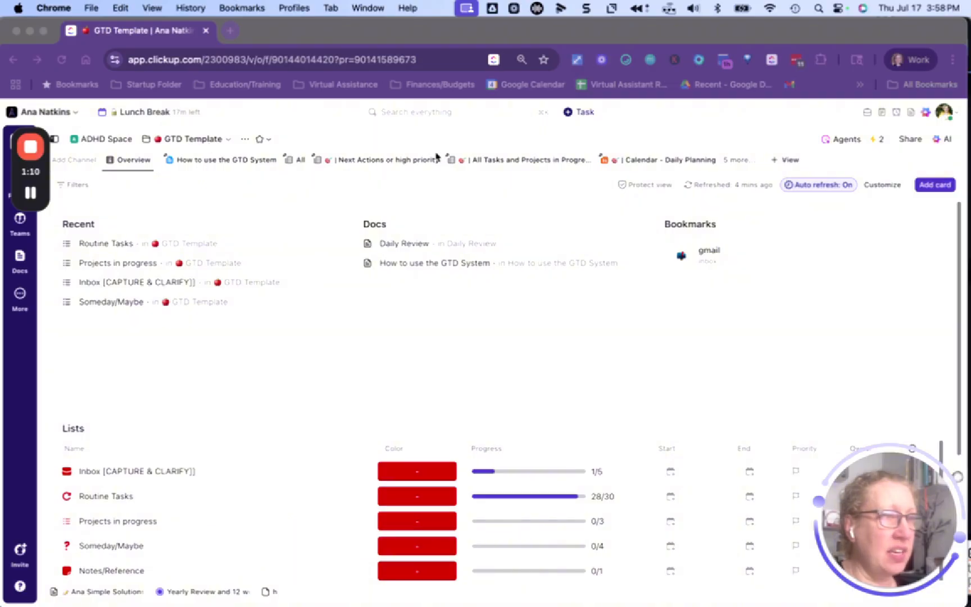
Step: Look over the GTD Template folder's lists and skim its How to use the GTD System document
scroll(324, 538, "down", 1)
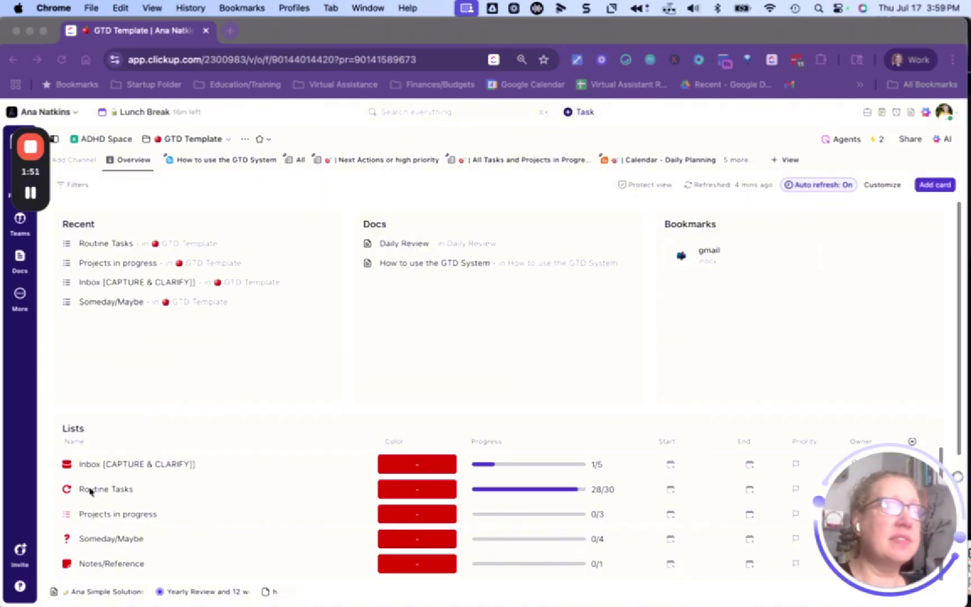
left_click(98, 520)
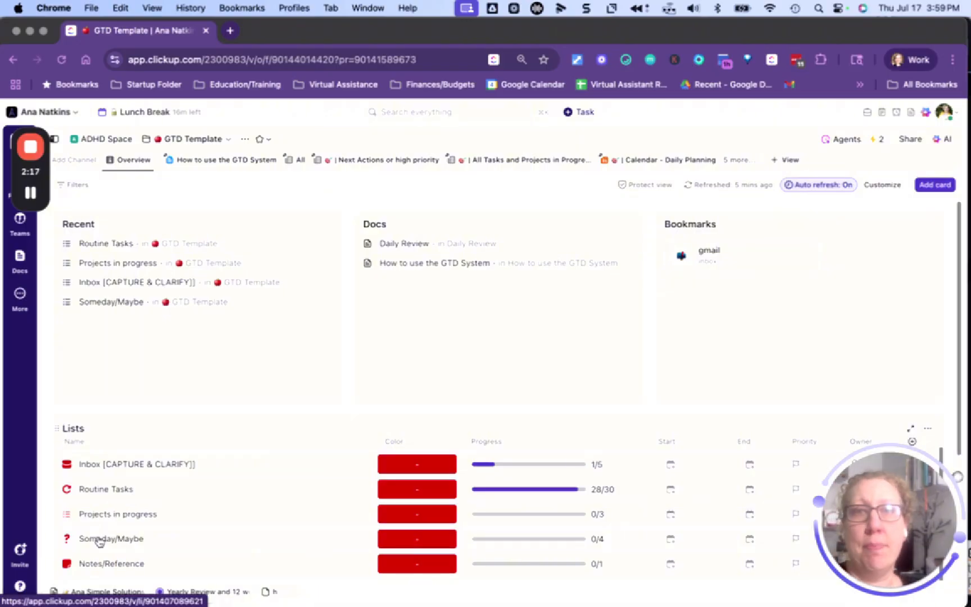
scroll(99, 542, "down", 1)
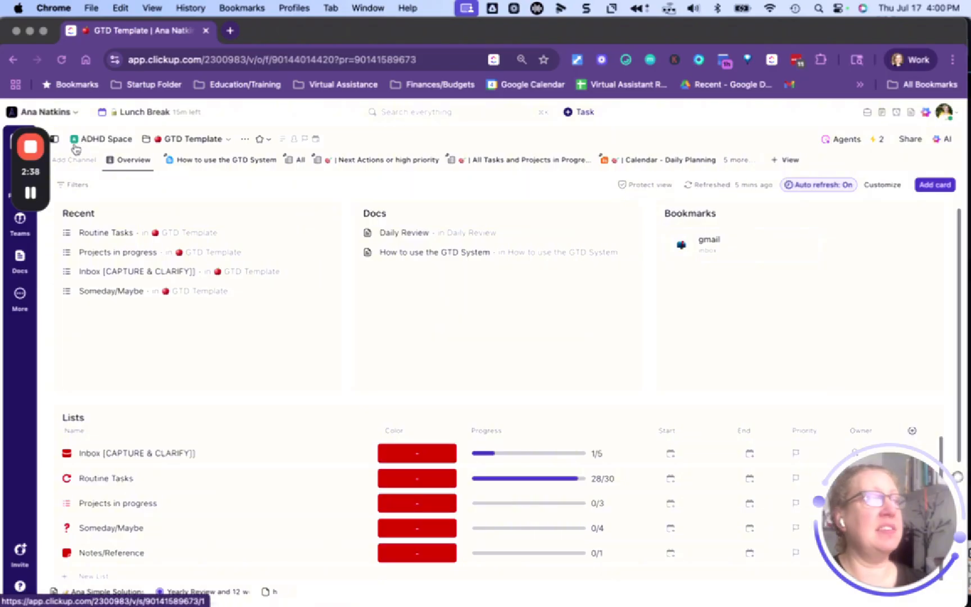
left_click(186, 163)
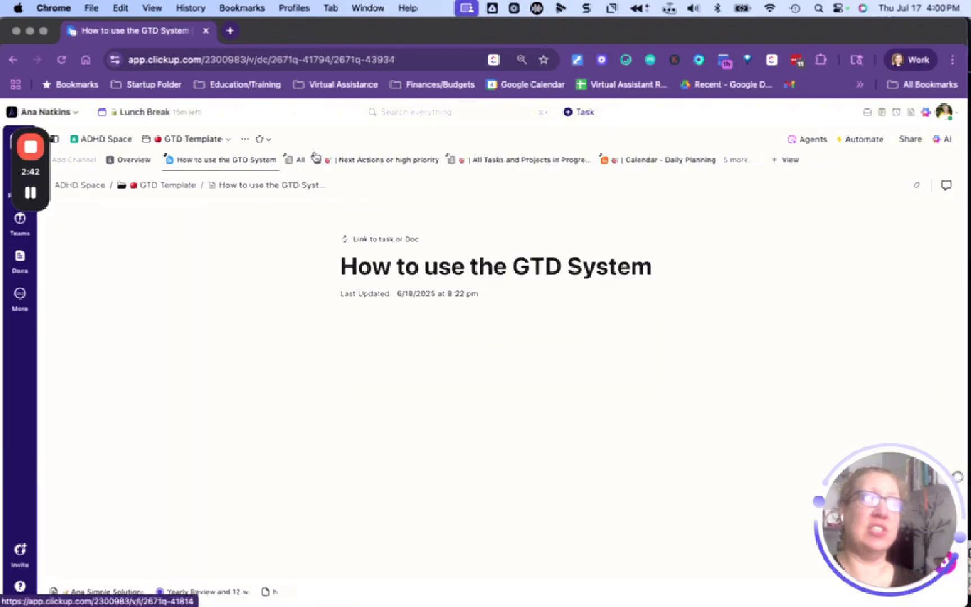
scroll(441, 349, "down", 20)
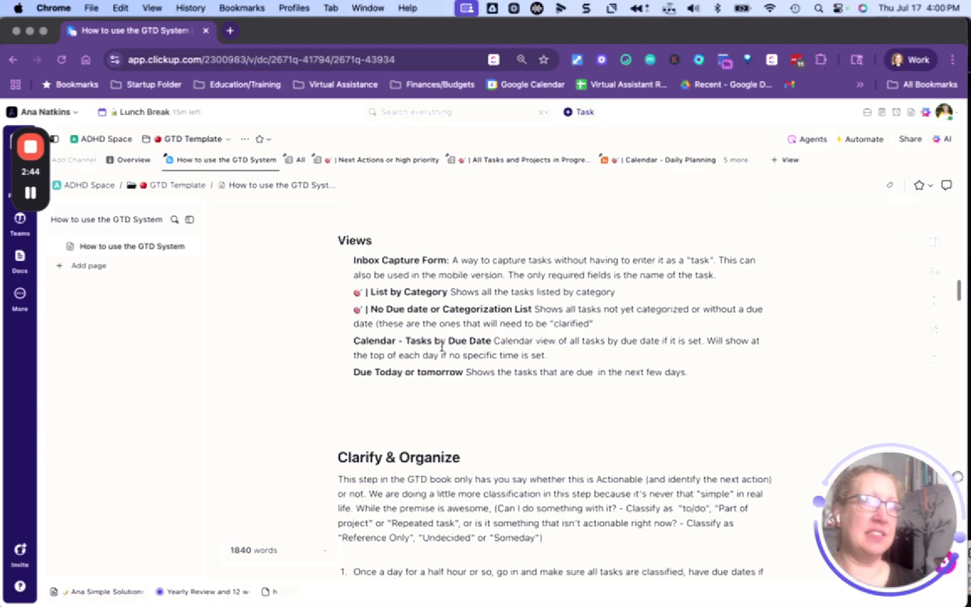
scroll(441, 347, "up", 20)
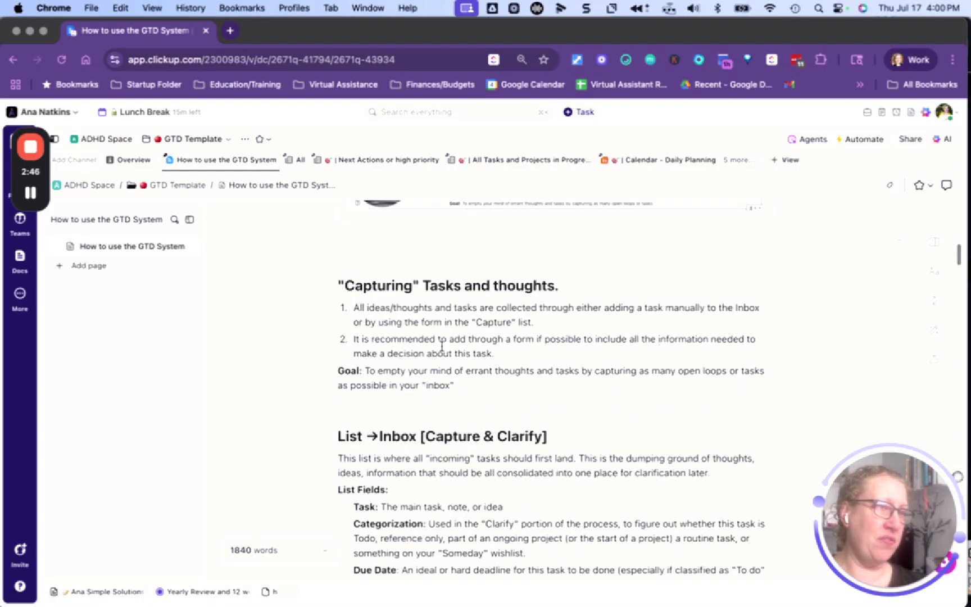
Step: Examine the folder's All view and its Next Actions or high priority view
left_click(293, 162)
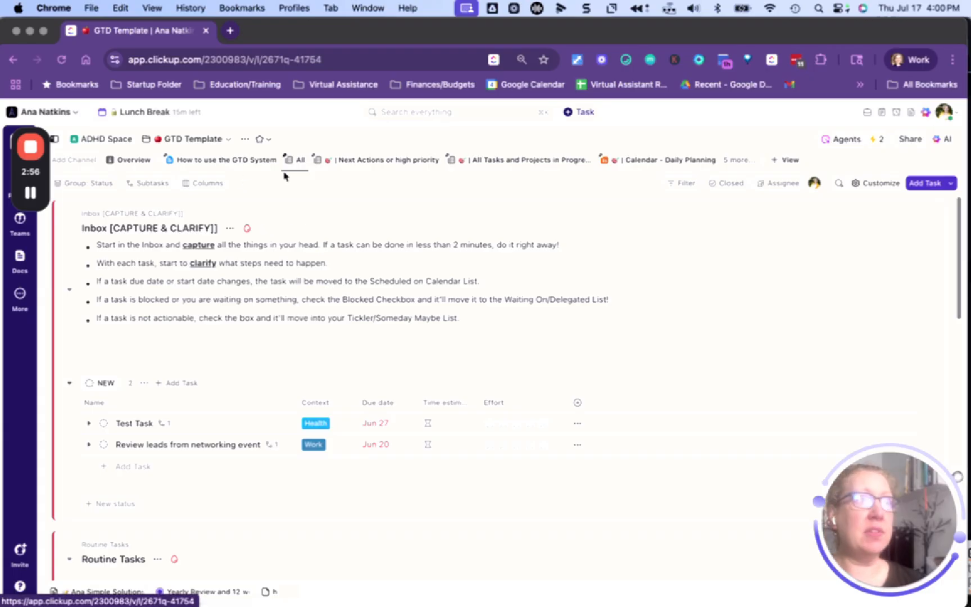
scroll(465, 348, "down", 1)
scroll(472, 348, "down", 5)
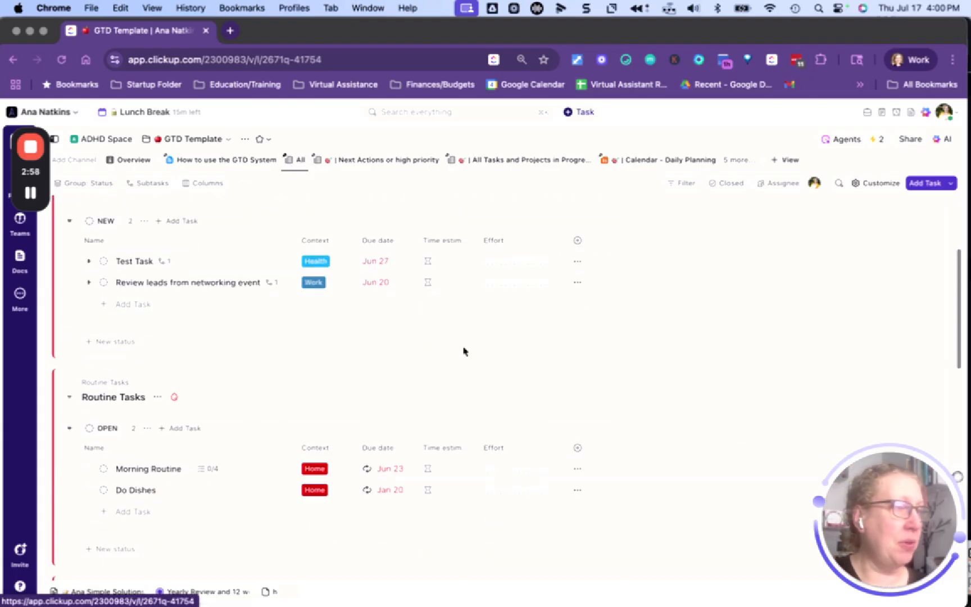
scroll(259, 374, "up", 5)
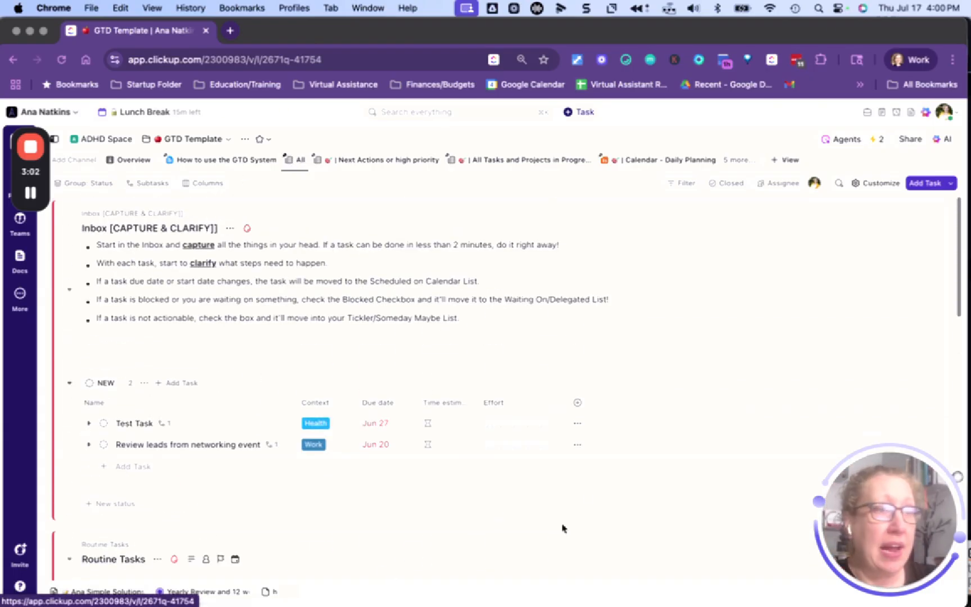
left_click(358, 166)
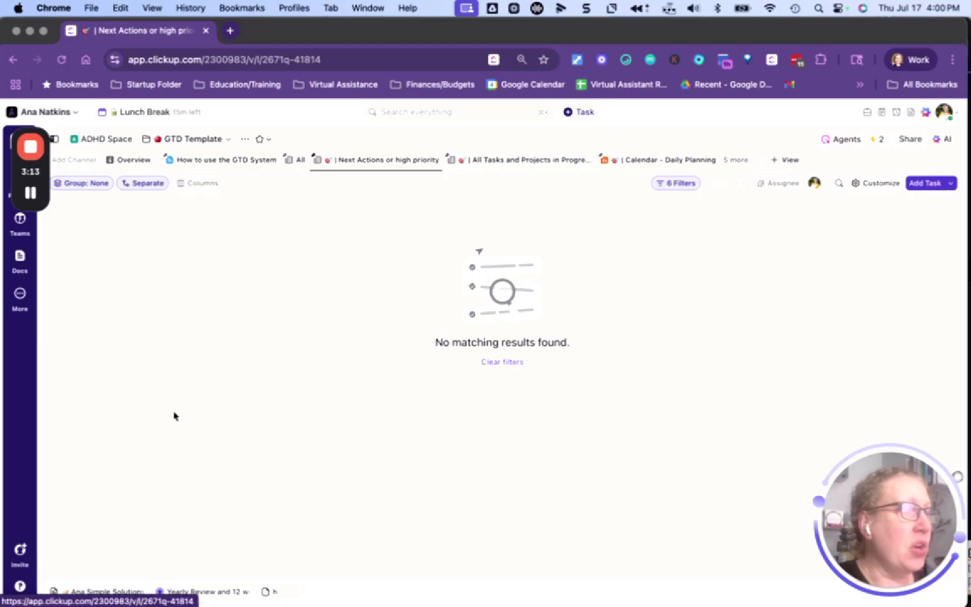
Step: Copy the share link of the Inbox list's Inbox Capture Form and load it on a separate browser page
left_click_drag(47, 181, 35, 408)
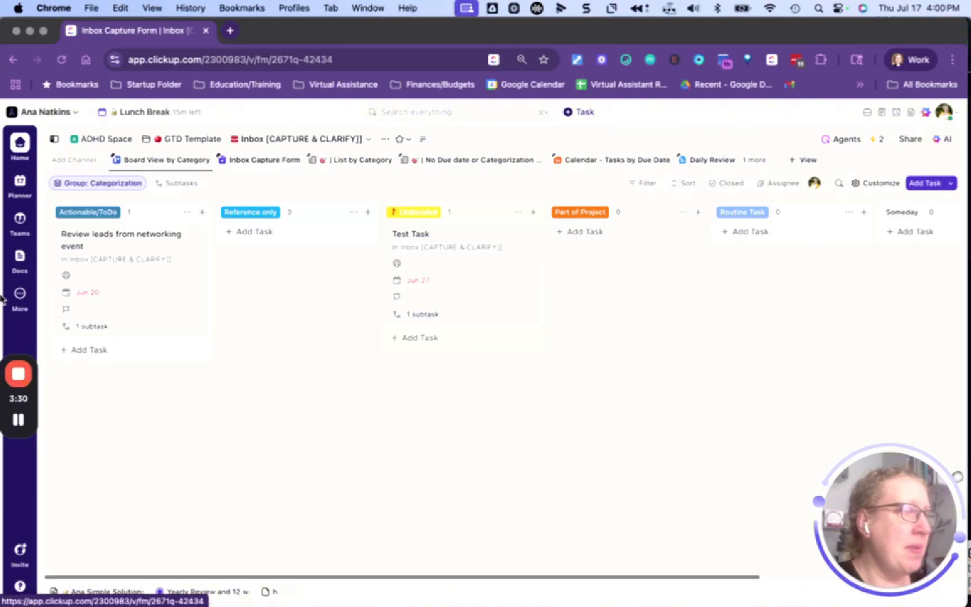
left_click(256, 162)
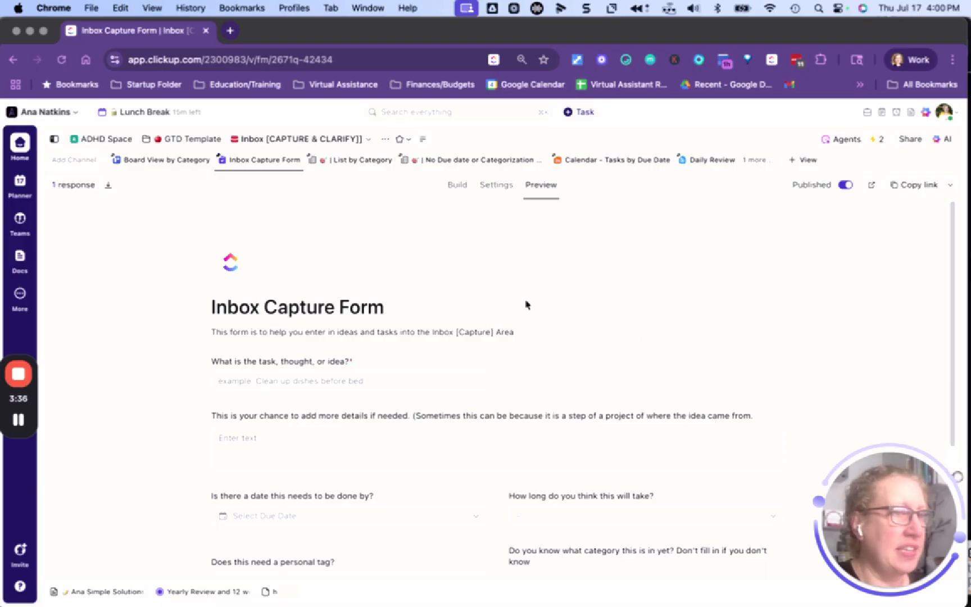
left_click(934, 194)
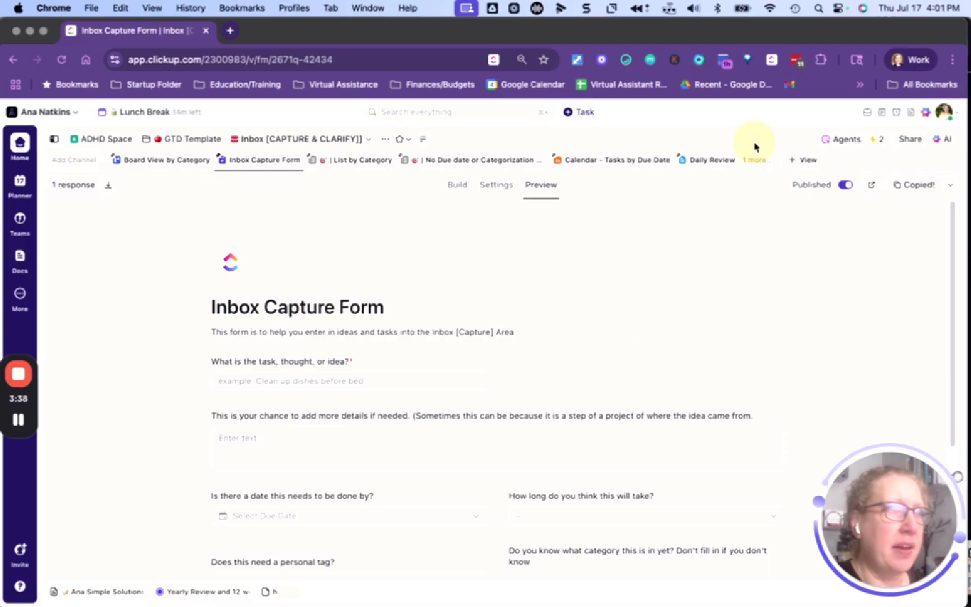
left_click(230, 31)
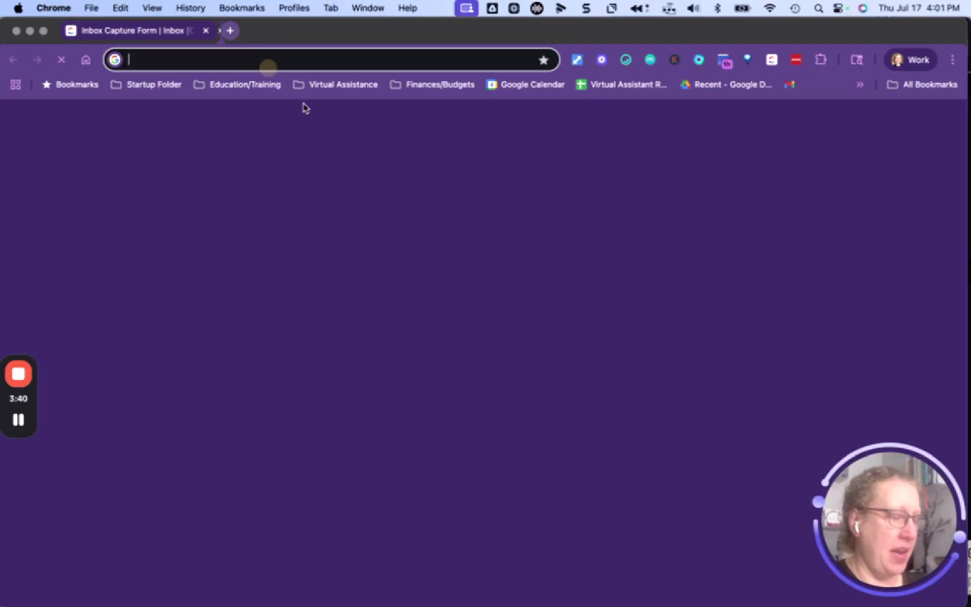
type("https://forms.clickup.com/2300983/f/2671q-42434/7JEN6I2T88BAMMJ5PO")
key("Return")
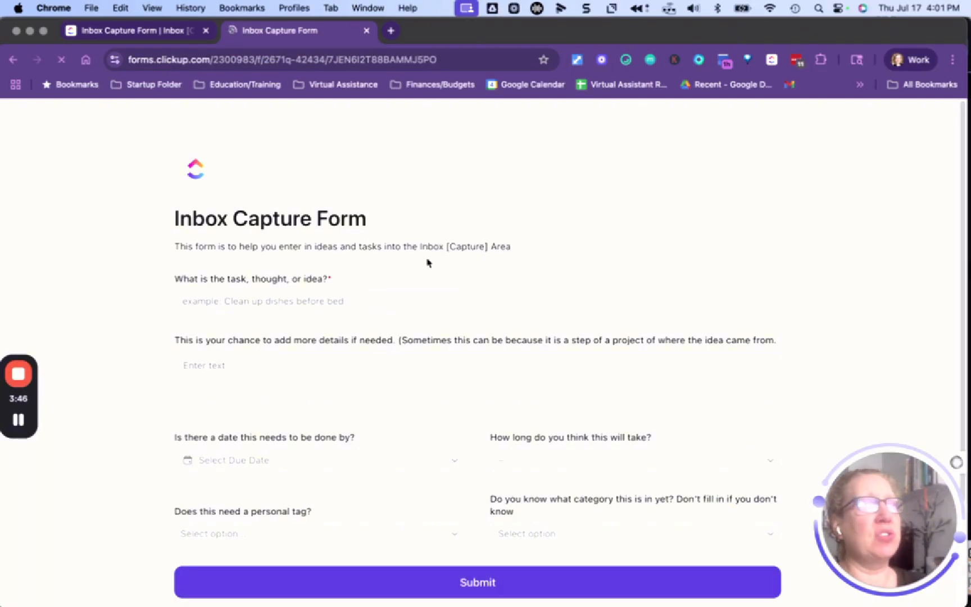
Step: Enter "File old bills" as the task, thought or idea in the capture form
left_click(291, 292)
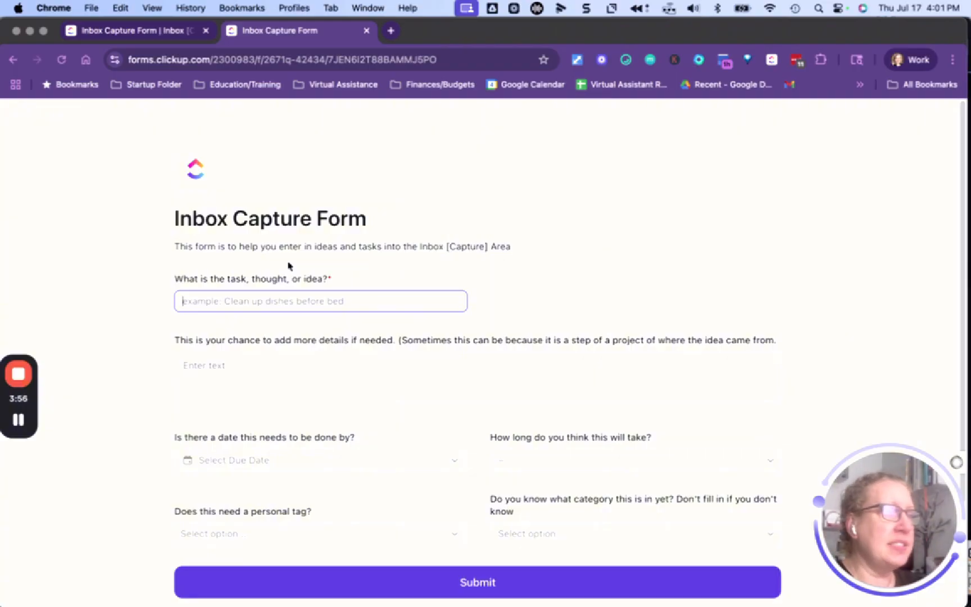
type("File old ")
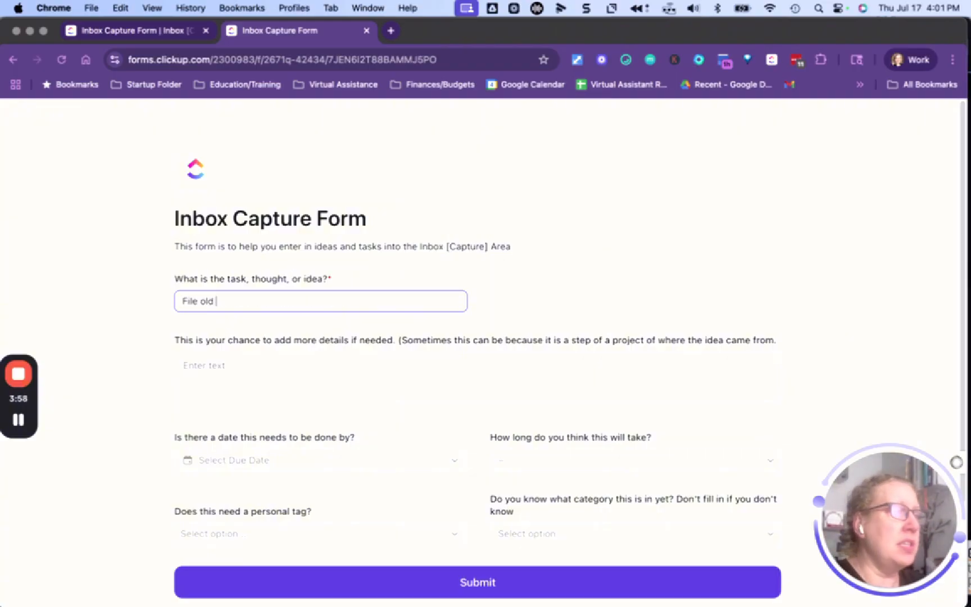
type("bills")
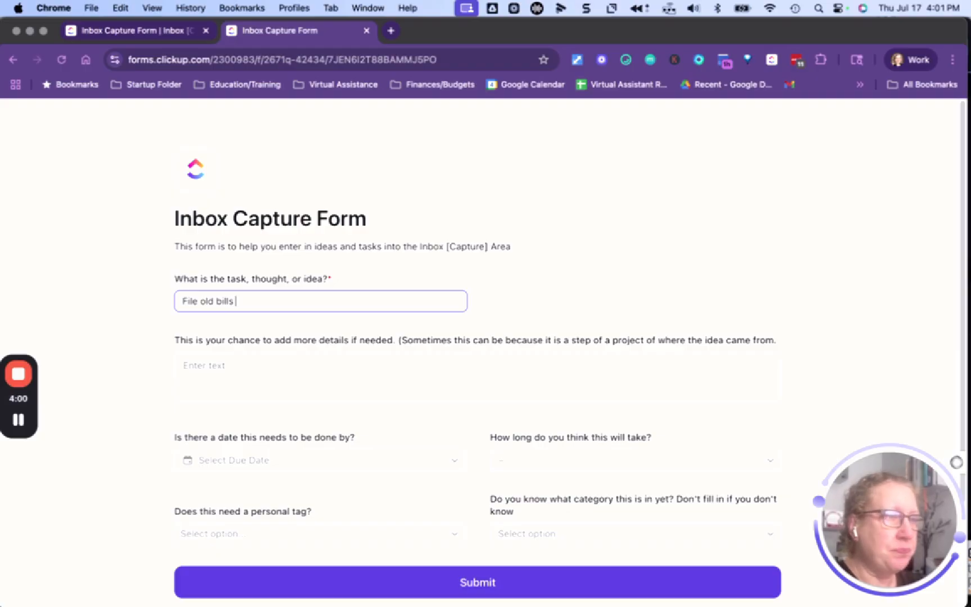
type(" and")
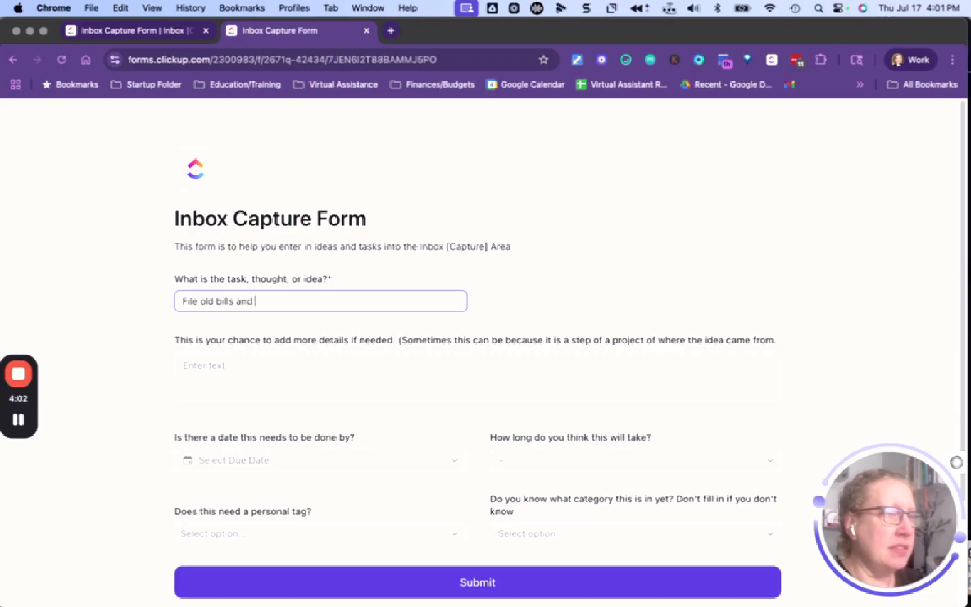
key("BackSpace")
key("BackSpace")
key("BackSpace")
key("BackSpace")
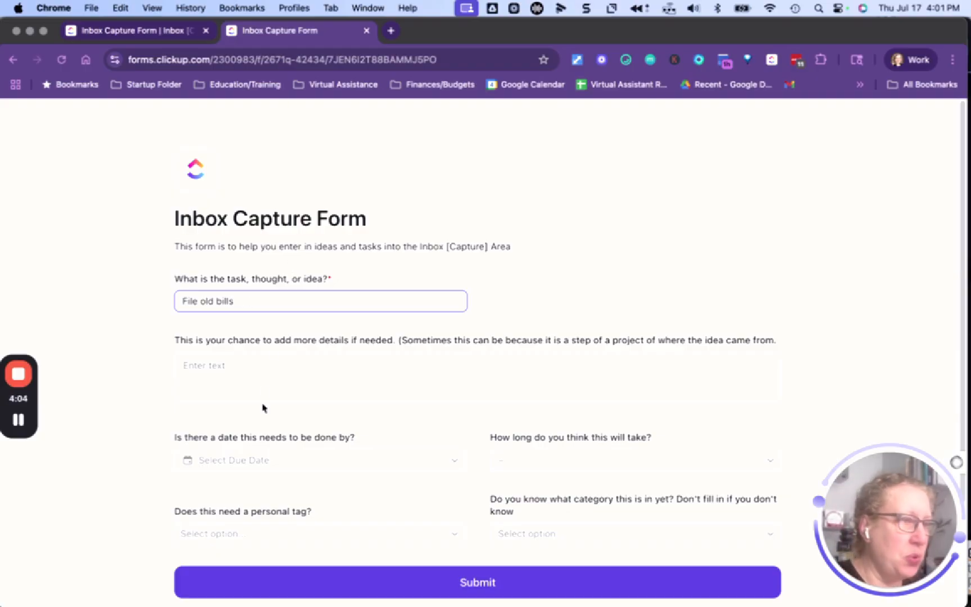
Step: Add the details "Old bills in basket need to be filed for the future" to the form
left_click(265, 378)
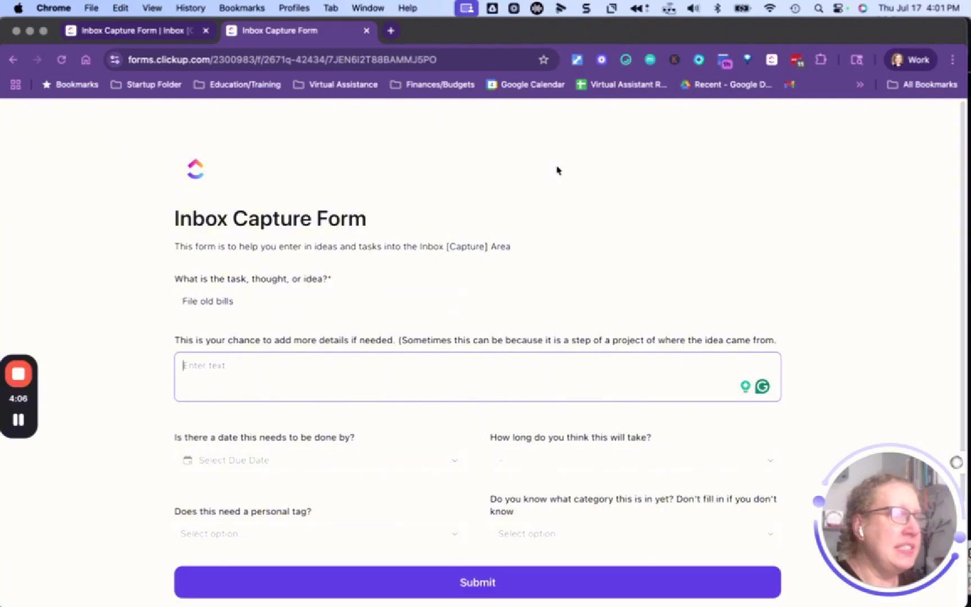
type("Old bill")
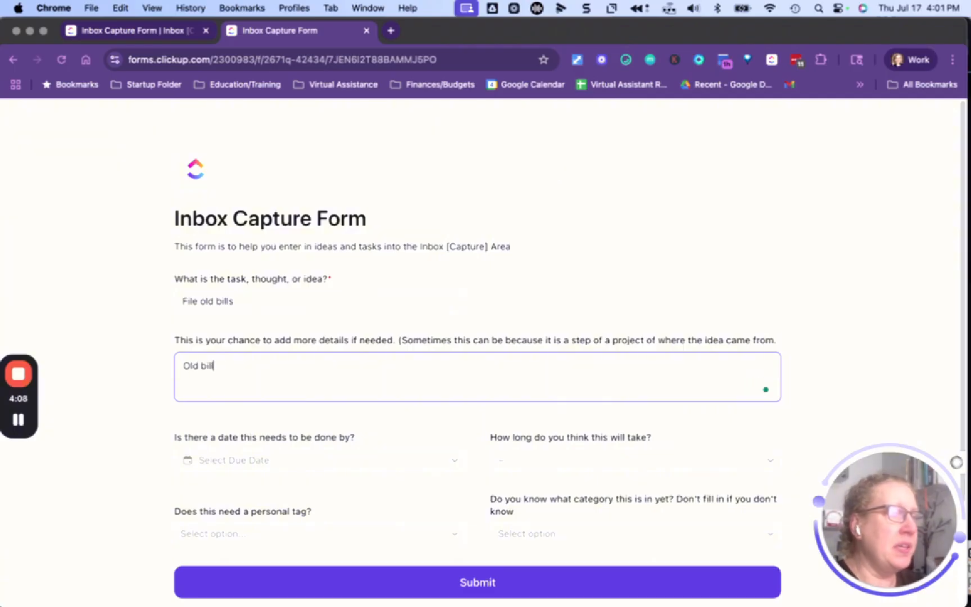
type("s in bacske")
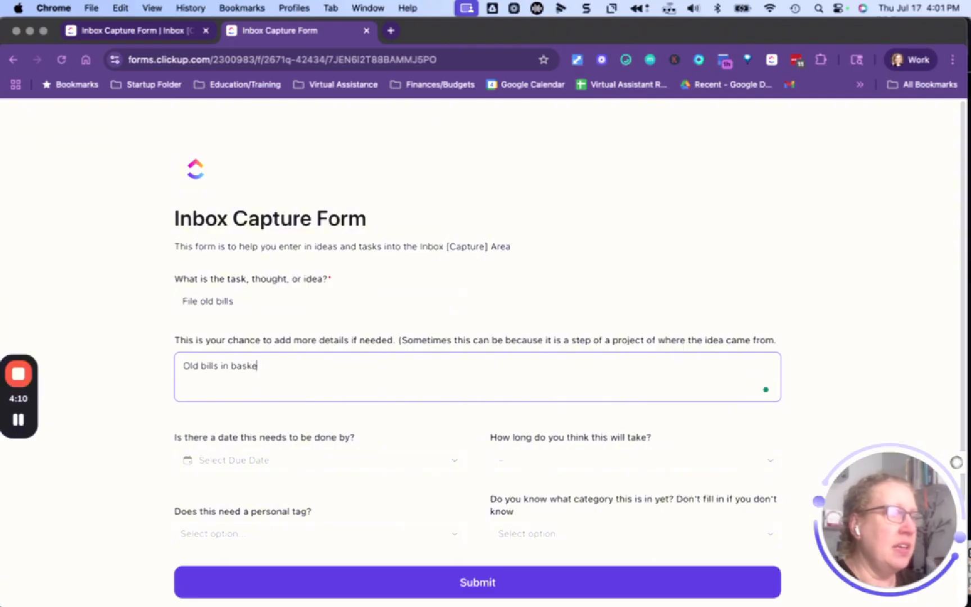
type("t need to be filed ")
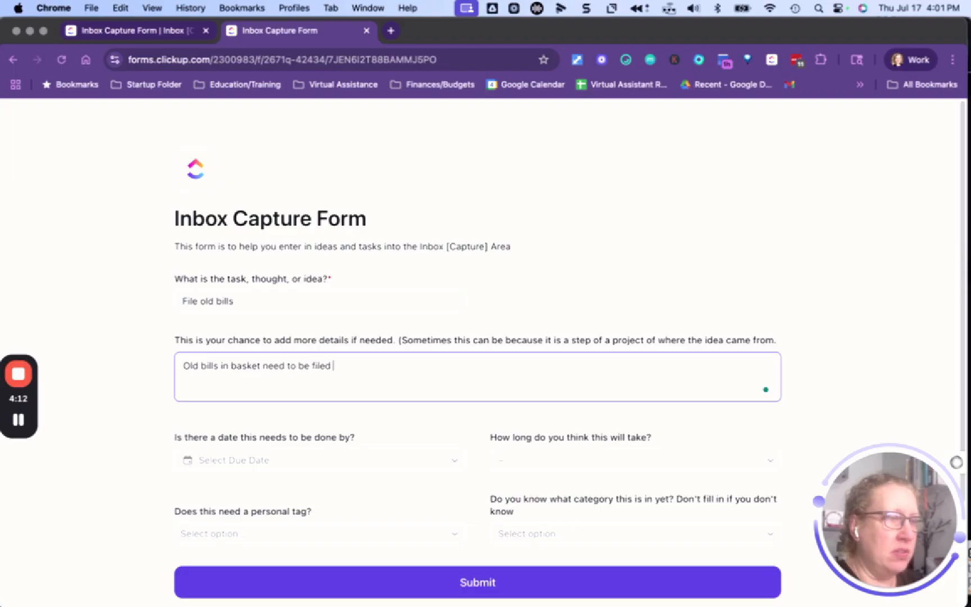
type("for the future")
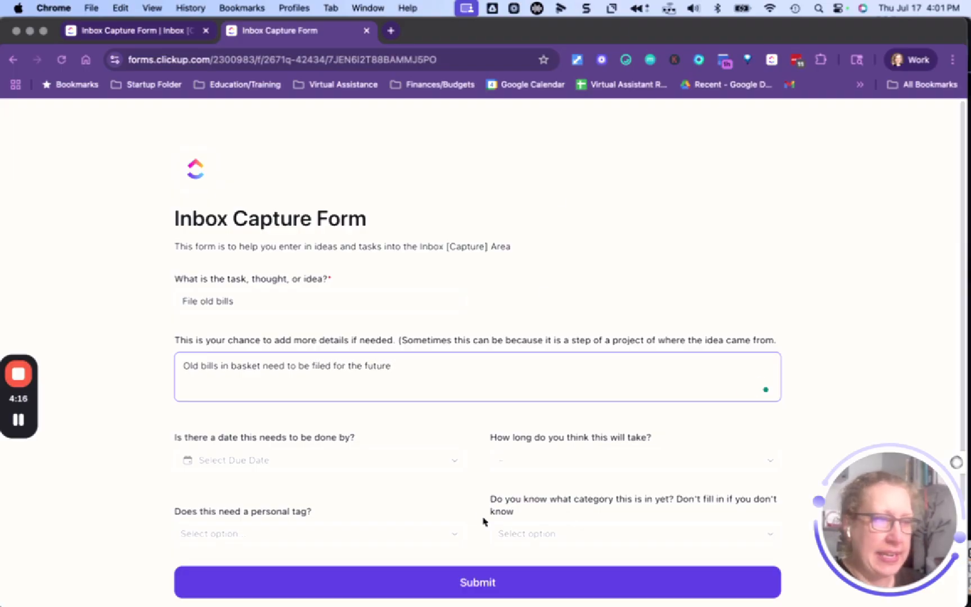
Step: Set the form's due date to Jul 31, 2025 and its time estimate to 1 hour
left_click(423, 467)
scroll(318, 534, "down", 1)
scroll(337, 545, "down", 2)
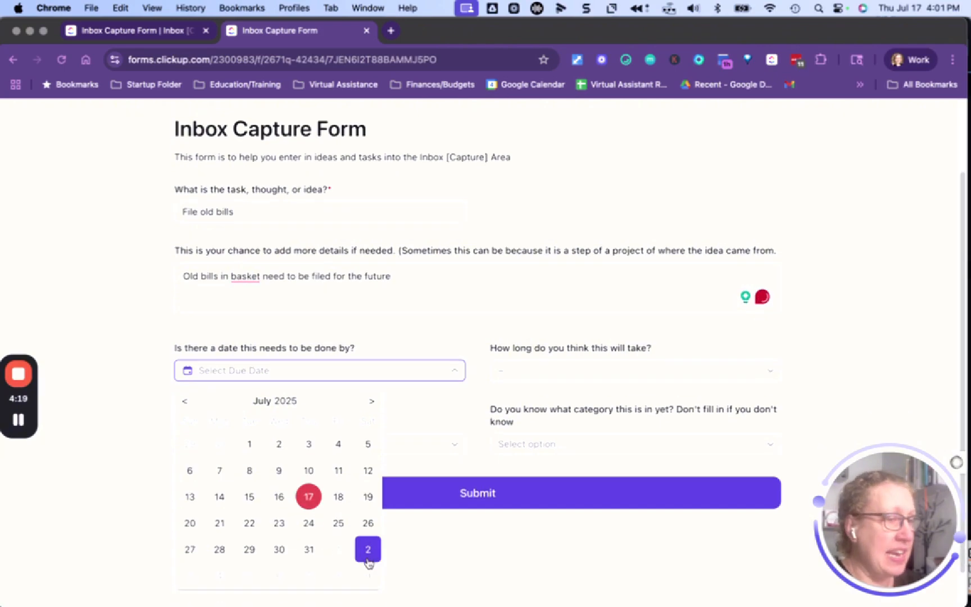
left_click(310, 553)
left_click(631, 380)
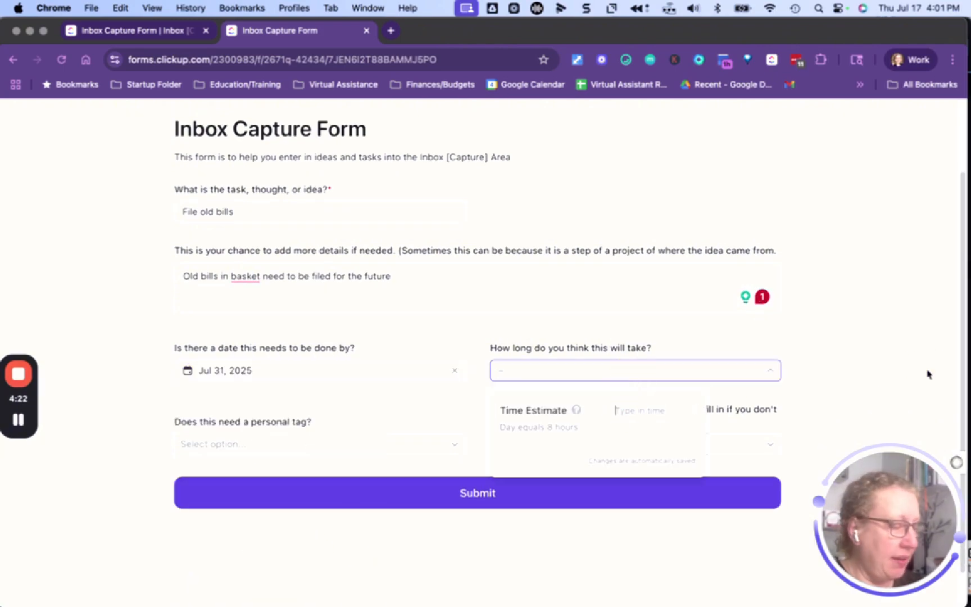
type("1 hour")
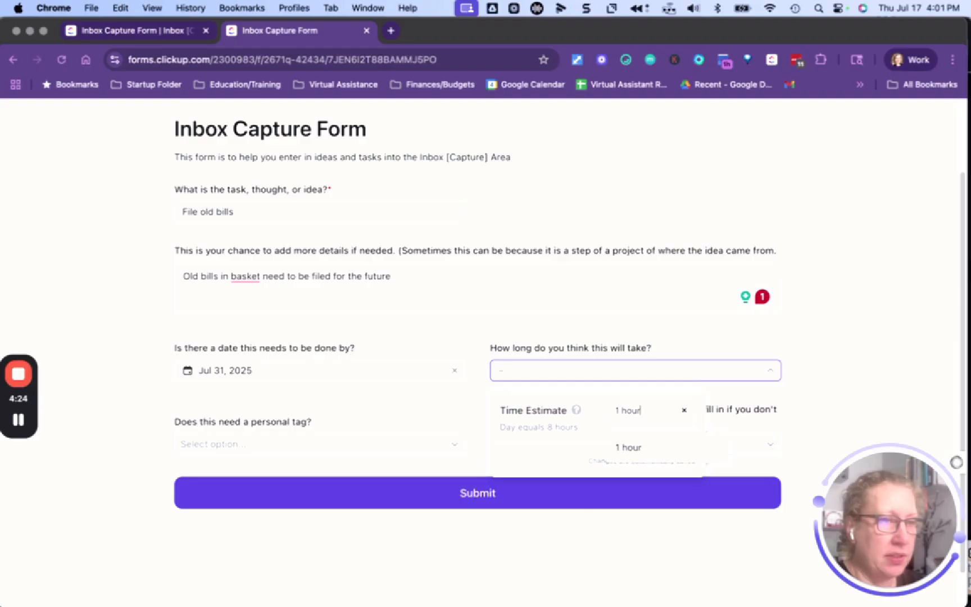
key("Return")
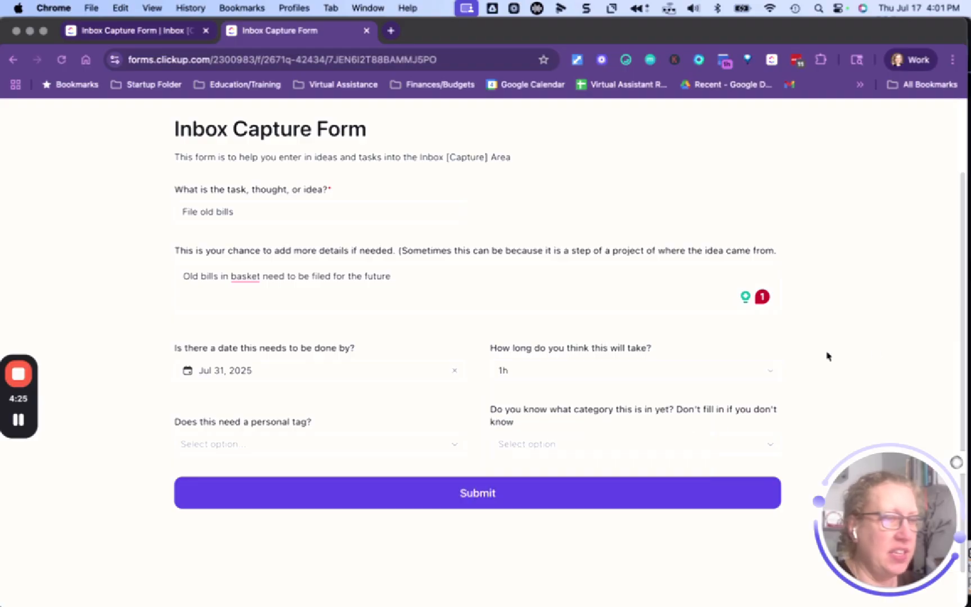
Step: Leave the personal tag empty, categorize the task as Actionable/ToDo, and submit the form, returning to the Inbox workspace
left_click(329, 449)
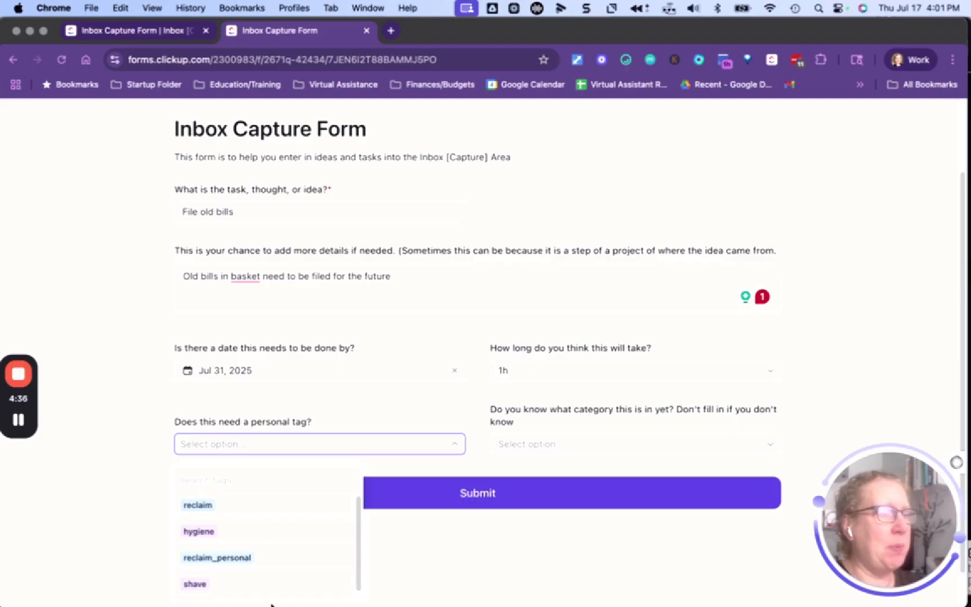
left_click(597, 402)
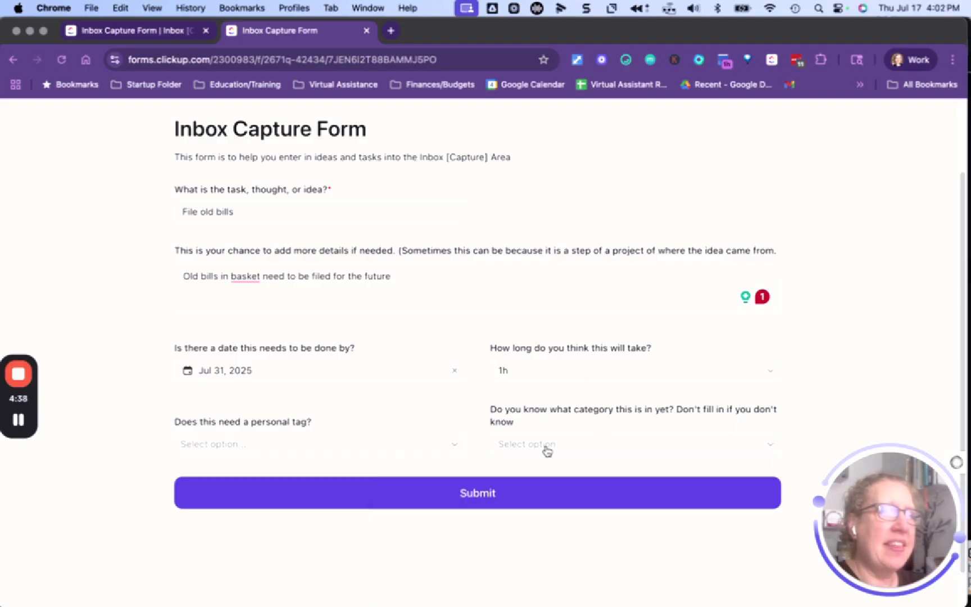
left_click(544, 450)
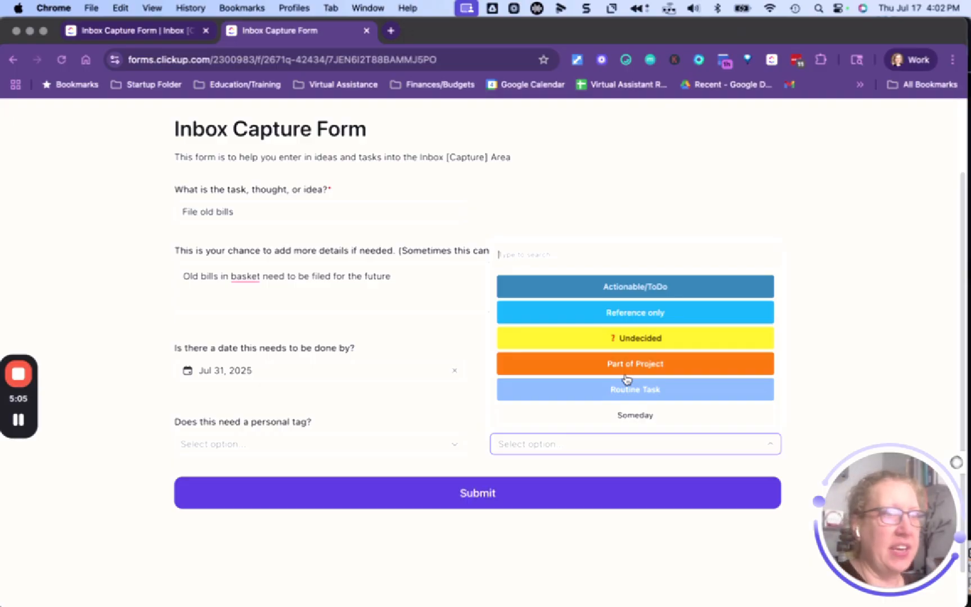
left_click(629, 287)
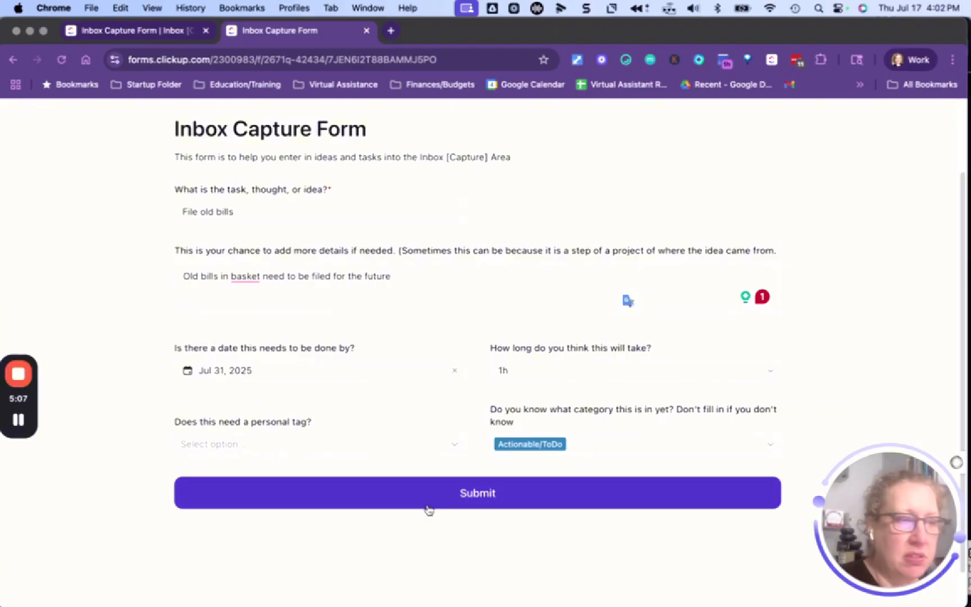
left_click(477, 493)
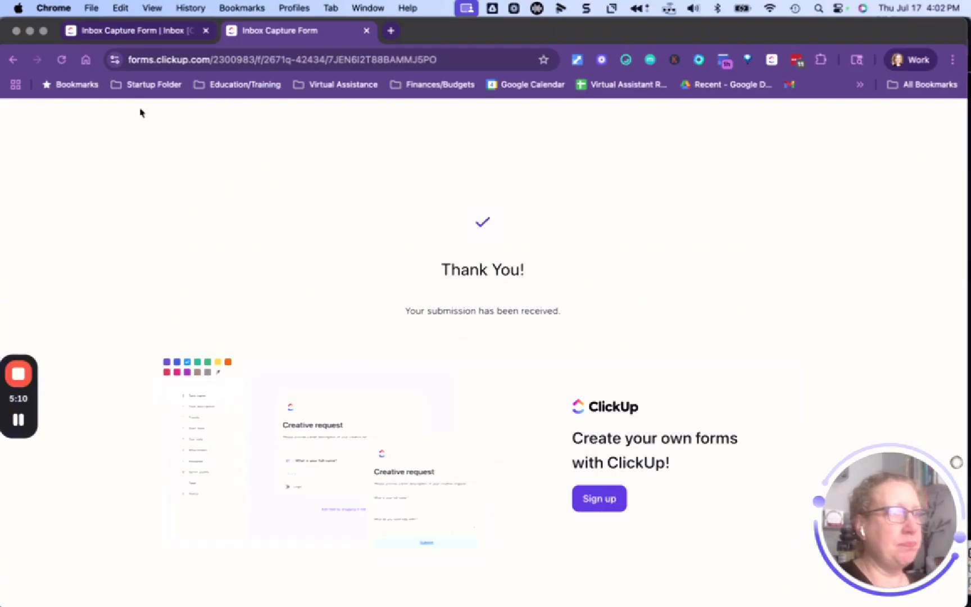
left_click(140, 31)
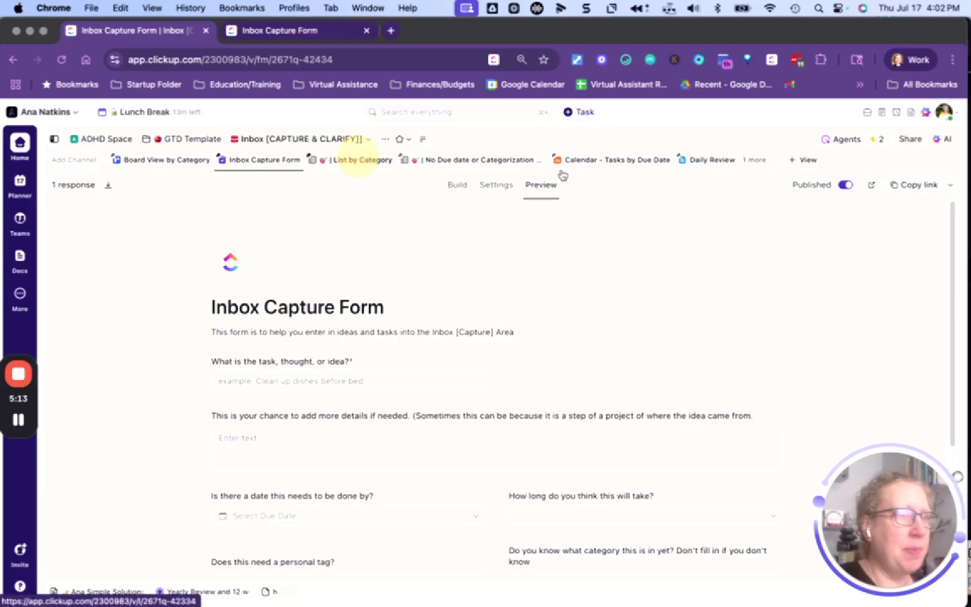
Step: Open the Inbox's List by Category view and expand the subtask under "Review leads from networking event"
left_click(358, 159)
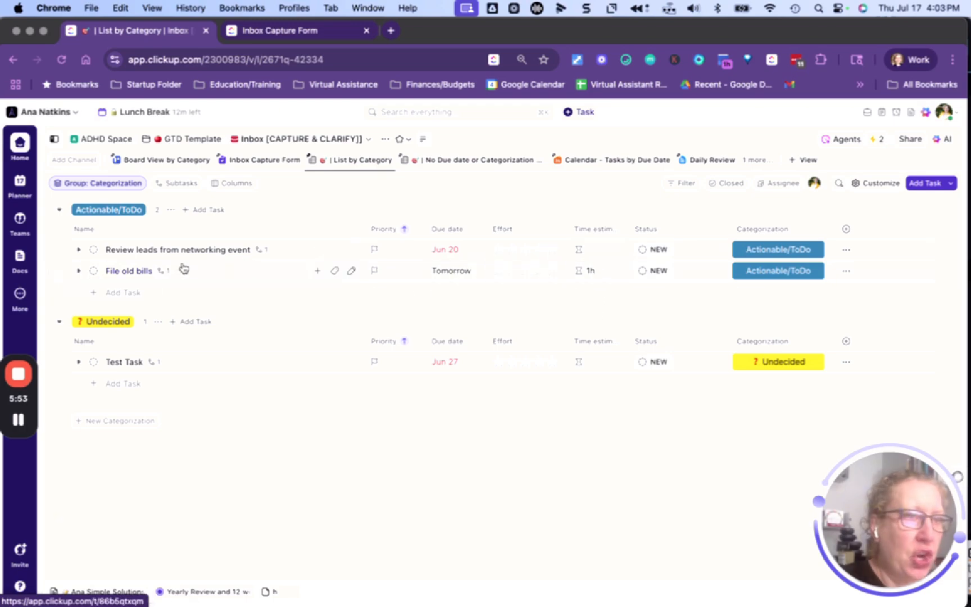
left_click(80, 250)
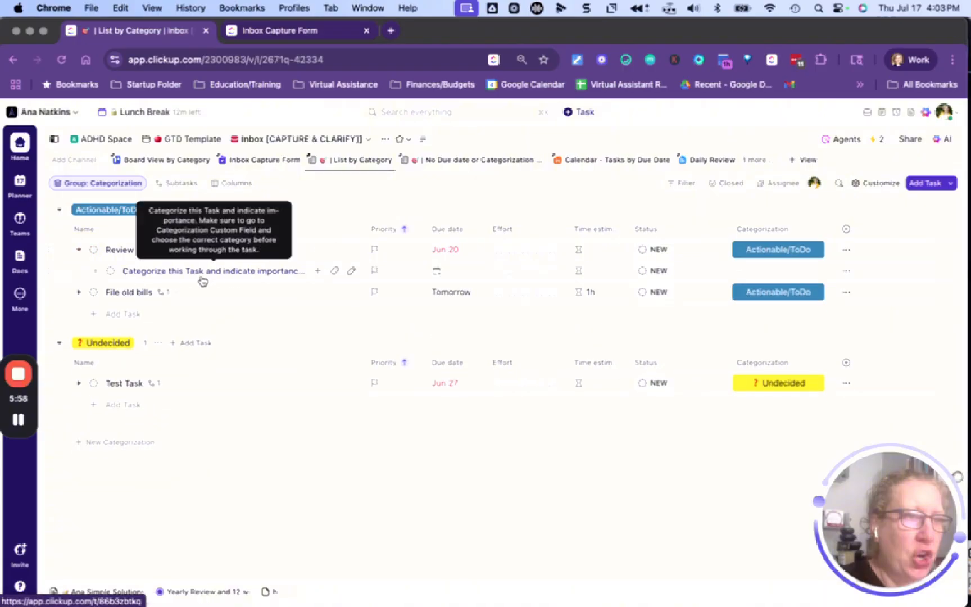
Step: Open the "File old bills" task, reveal its empty custom fields, and set Effort to a rating of three
left_click(148, 293)
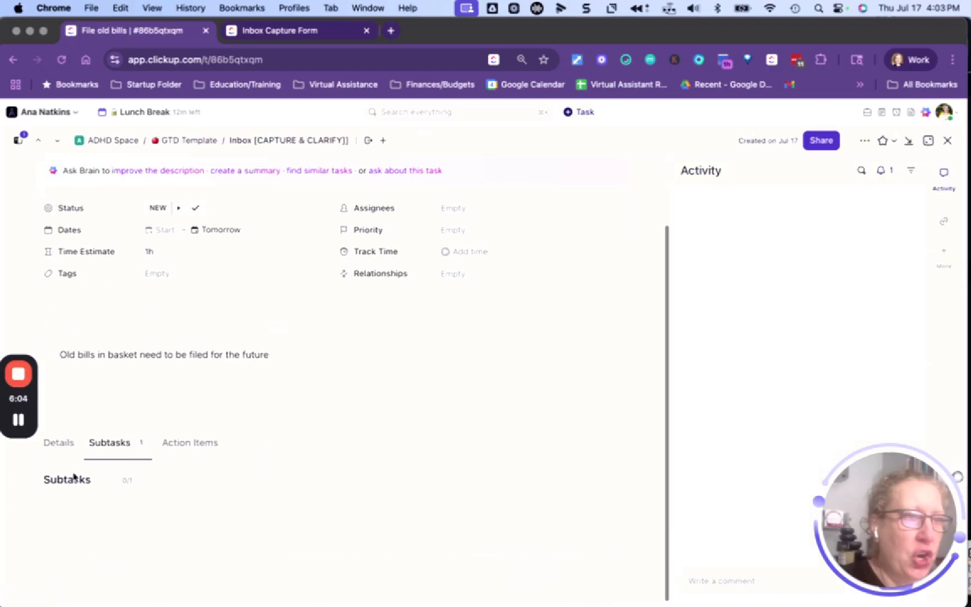
left_click(65, 446)
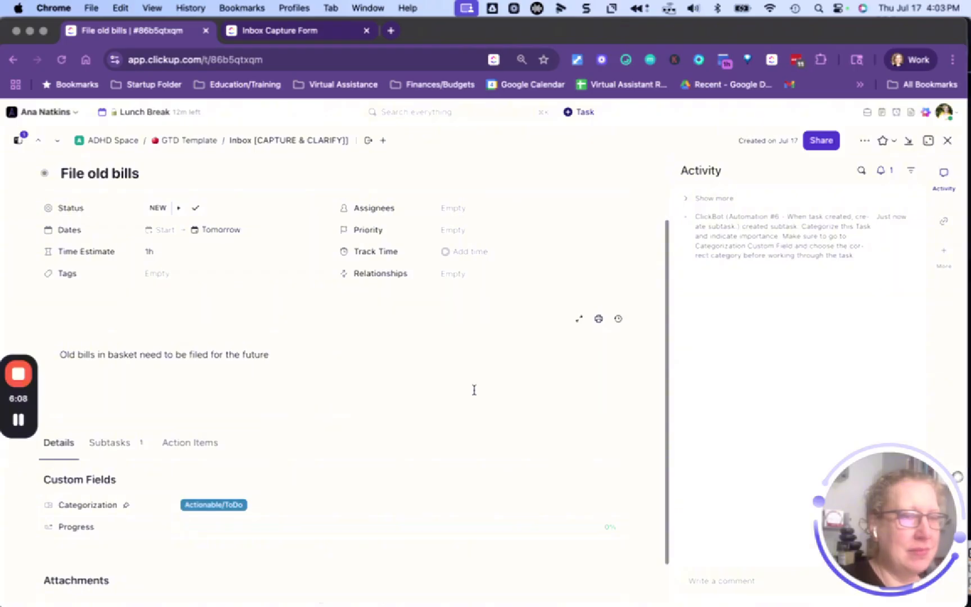
scroll(359, 388, "down", 2)
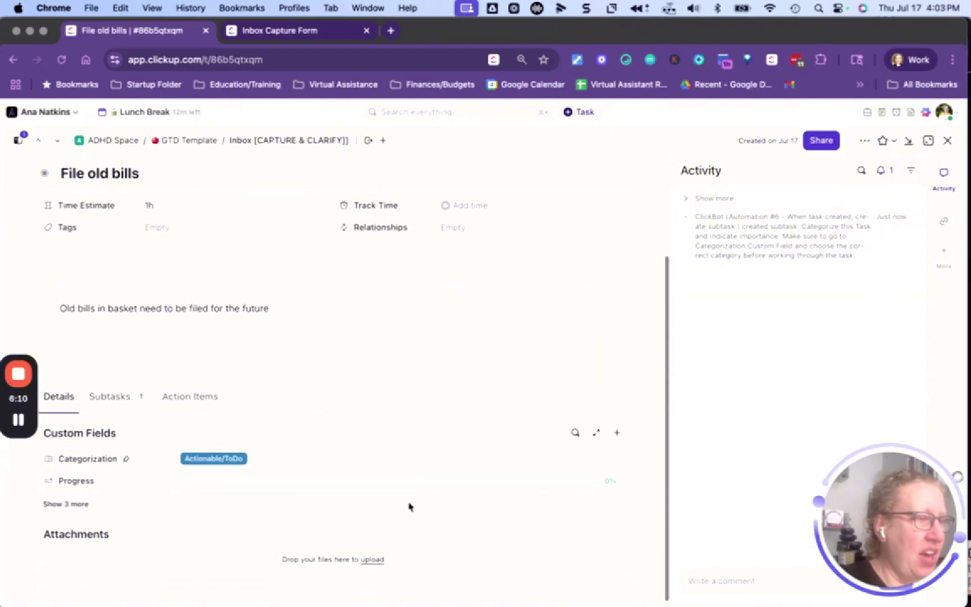
left_click(62, 507)
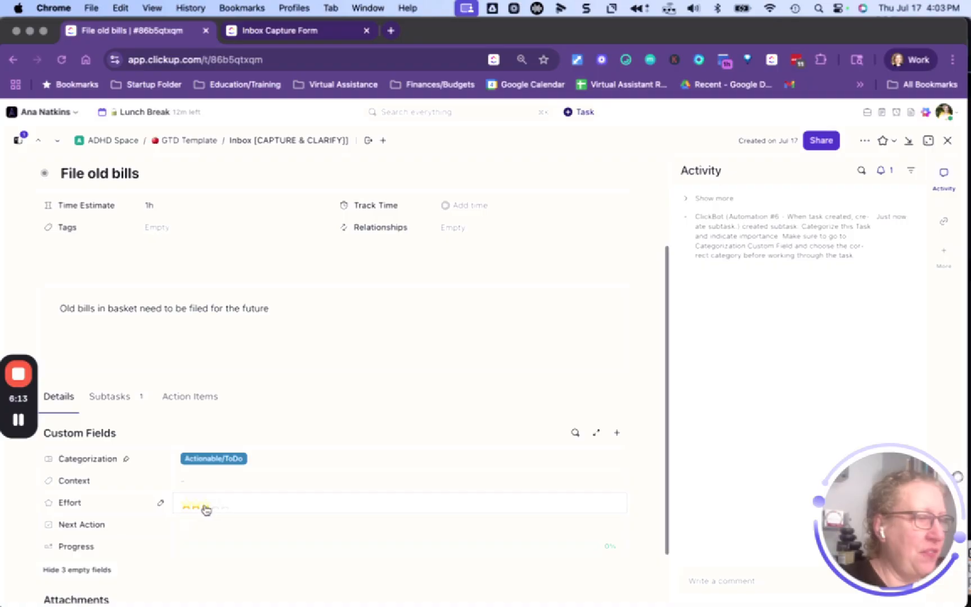
left_click(206, 506)
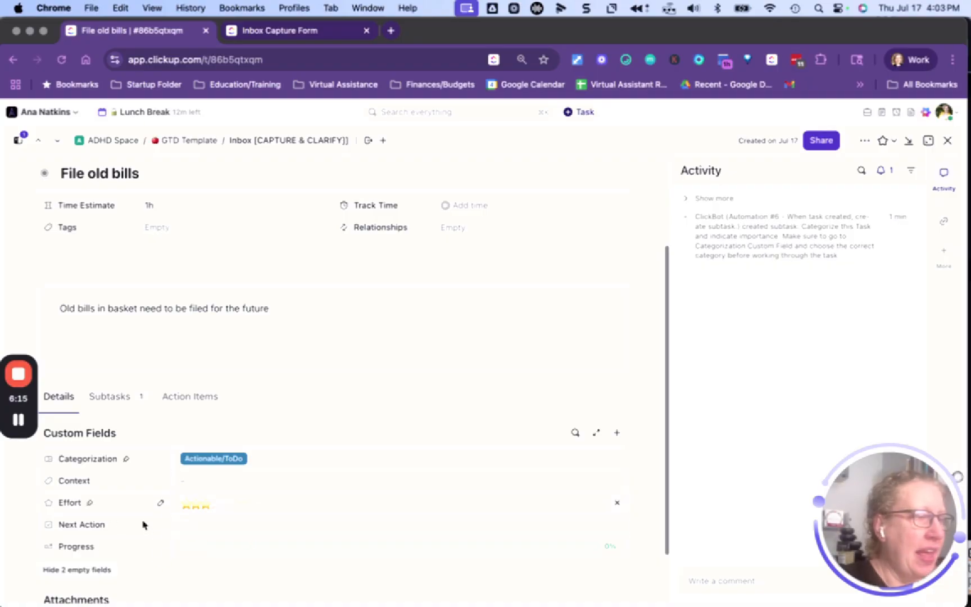
scroll(224, 522, "down", 3)
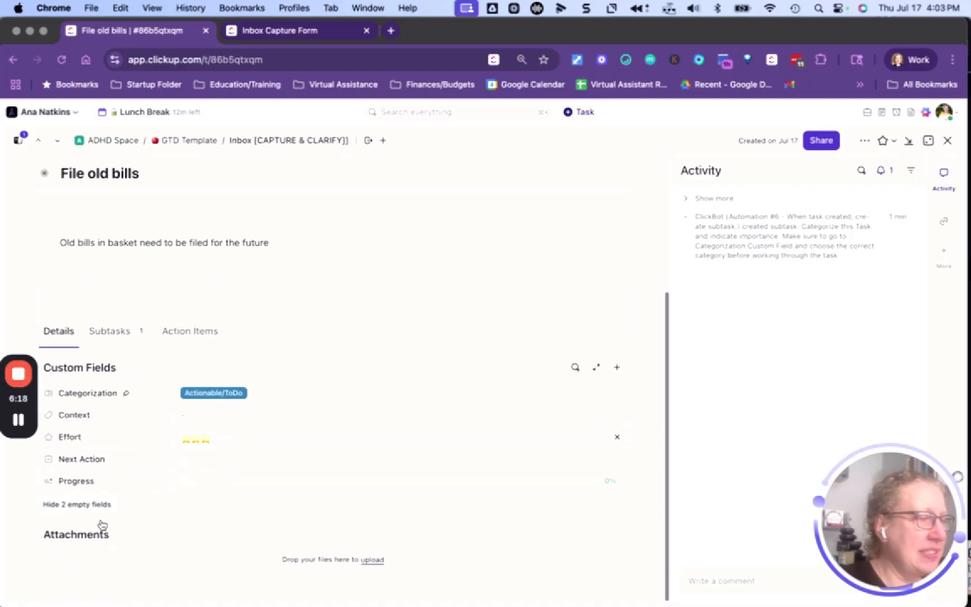
scroll(360, 321, "up", 8)
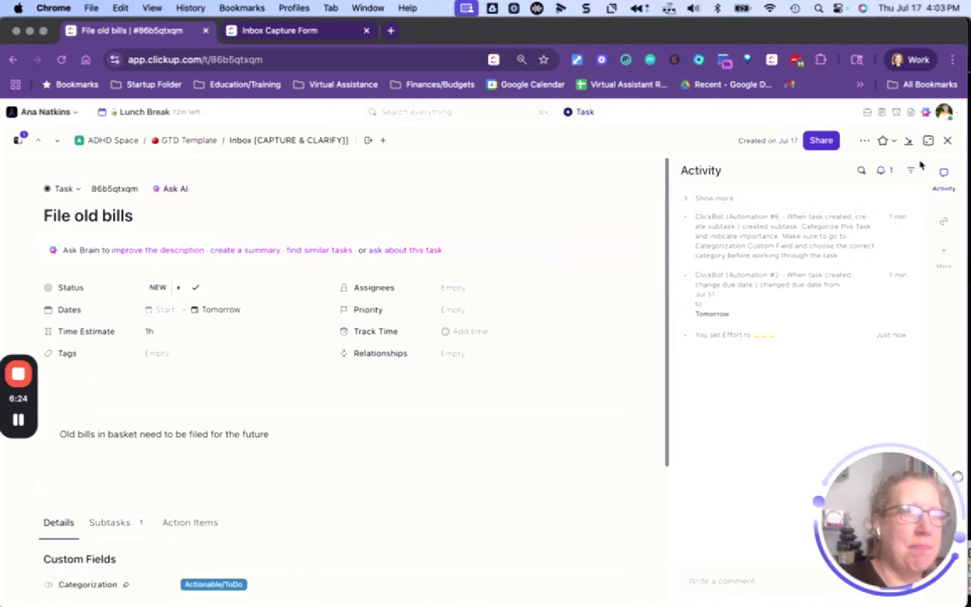
left_click(947, 140)
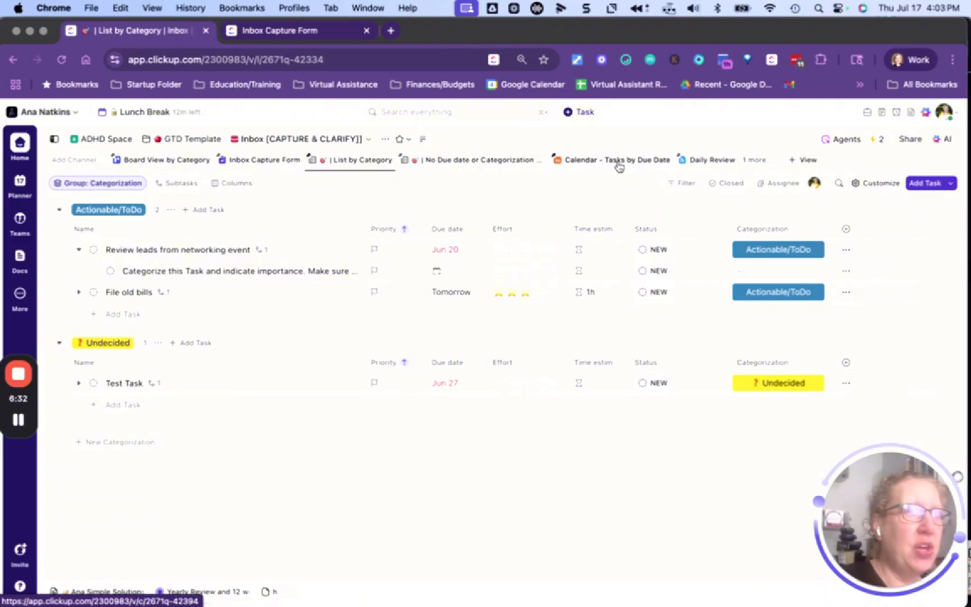
Step: In the List by Category view, set the categorization of "Test Task" to Part of Project
left_click(619, 163)
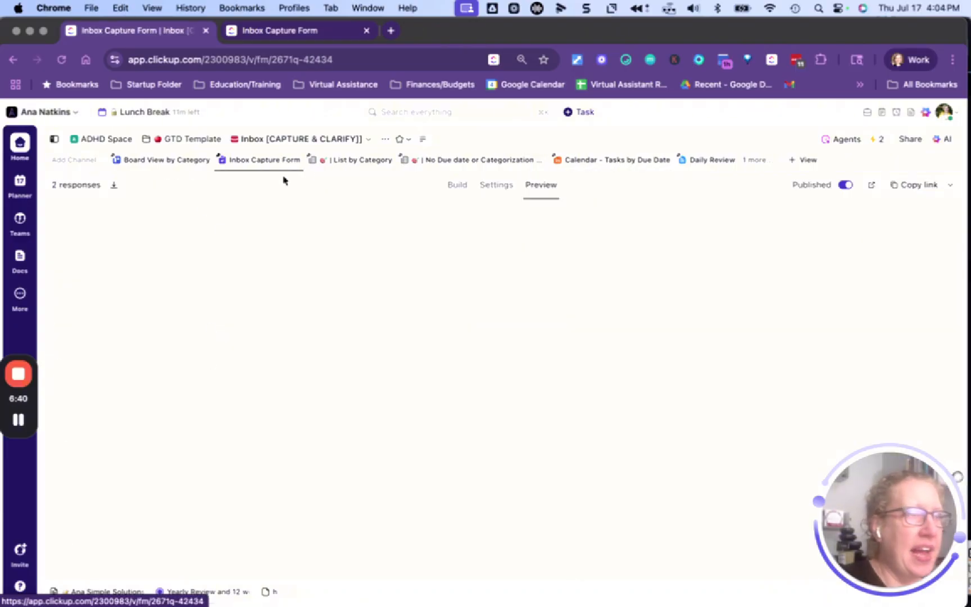
left_click(365, 161)
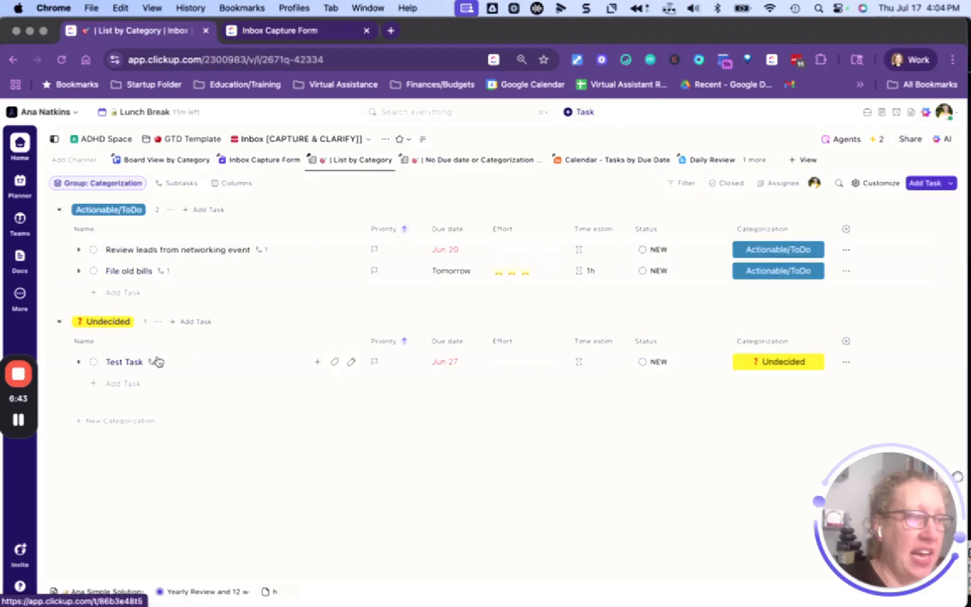
left_click(746, 367)
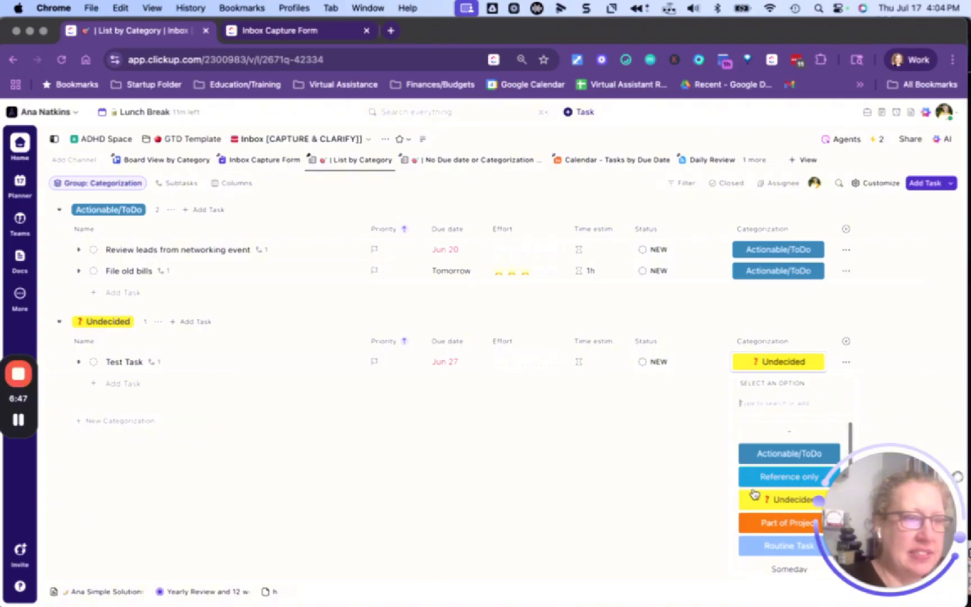
left_click(756, 523)
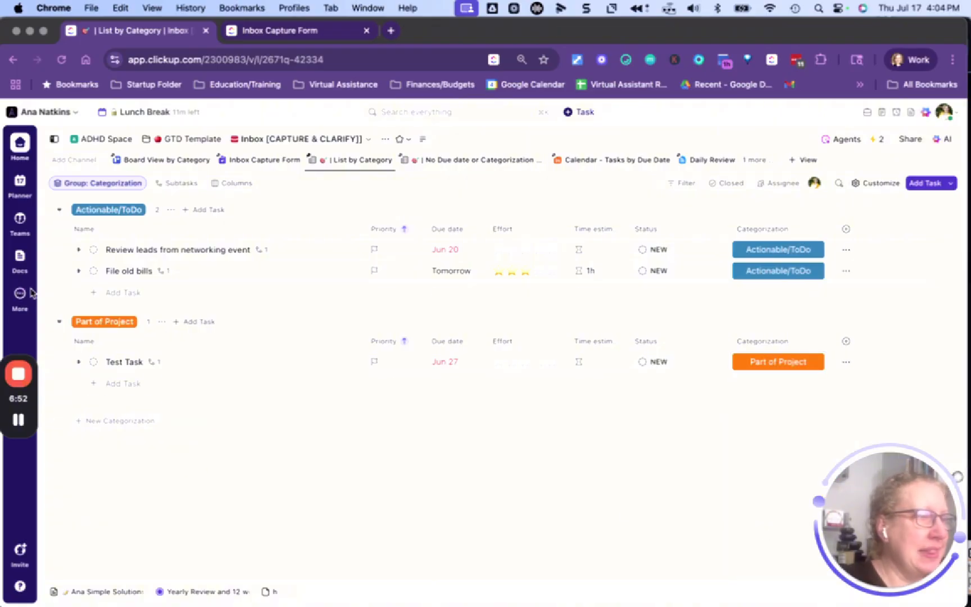
left_click(94, 361)
right_click(175, 370)
left_click(135, 364)
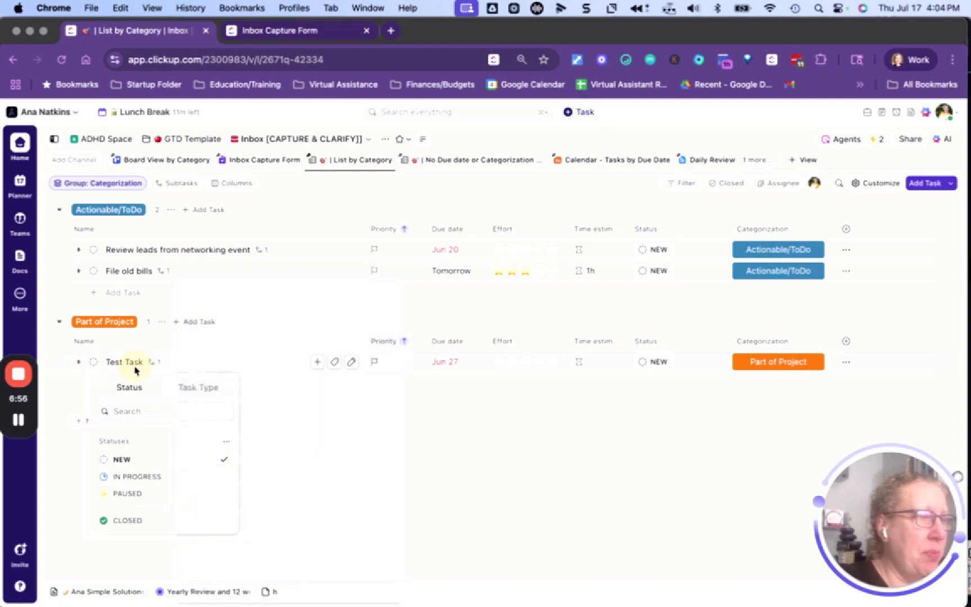
left_click(95, 364)
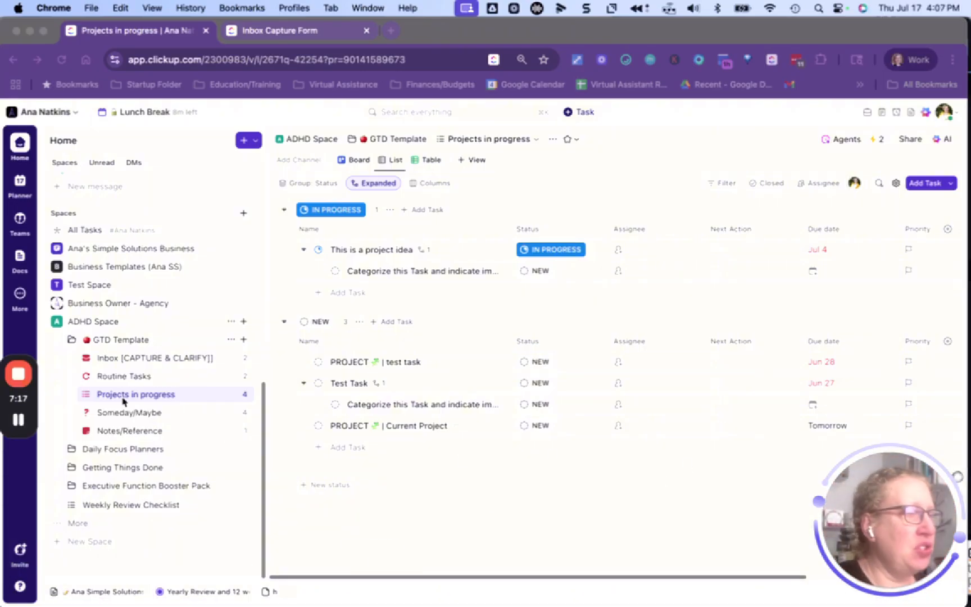
Step: Add a task named "This is a project task :)" to the Actionable/ToDo group of the Inbox [CAPTURE & CLARIFY] list
left_click(138, 359)
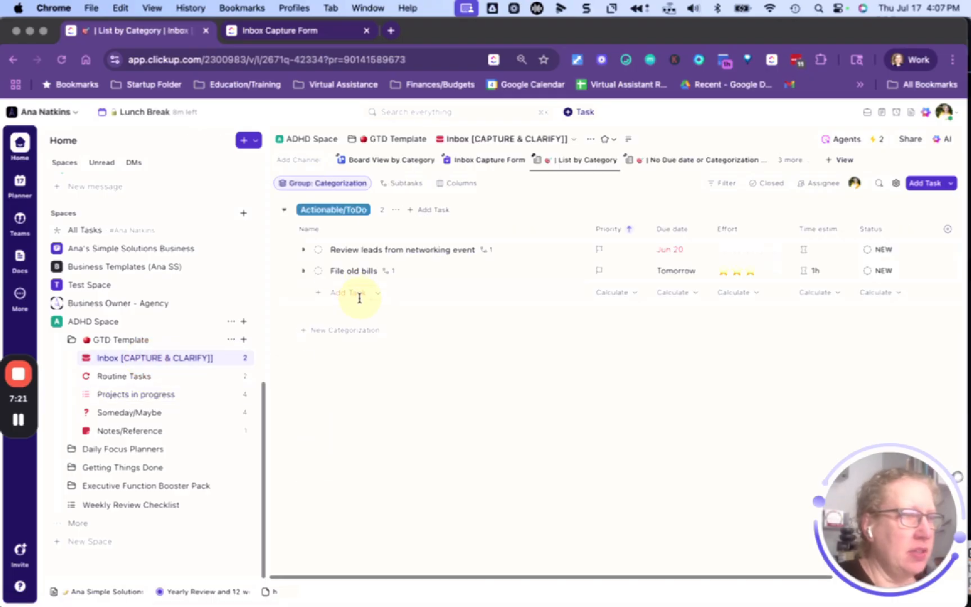
left_click(359, 296)
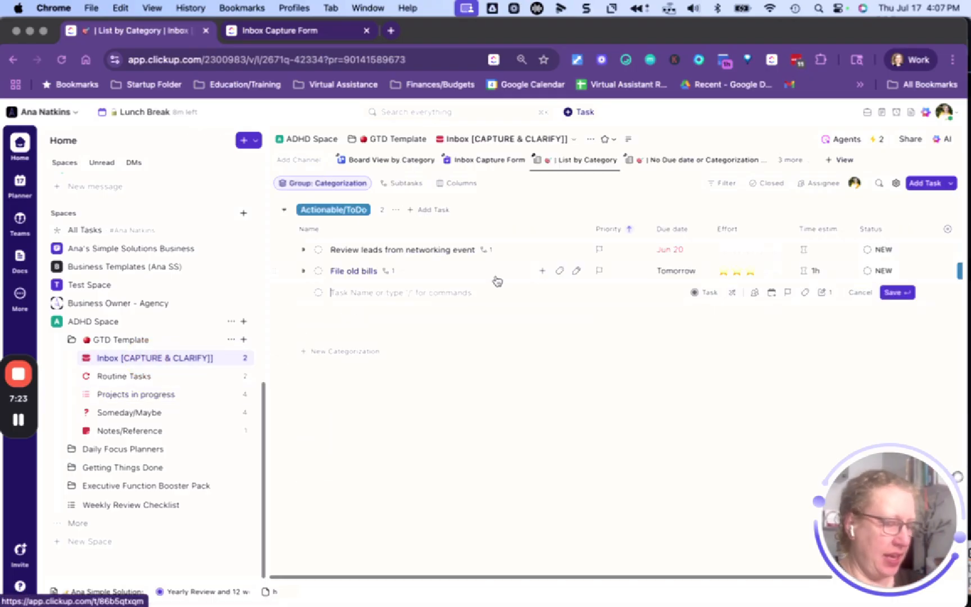
type("This is a project ta")
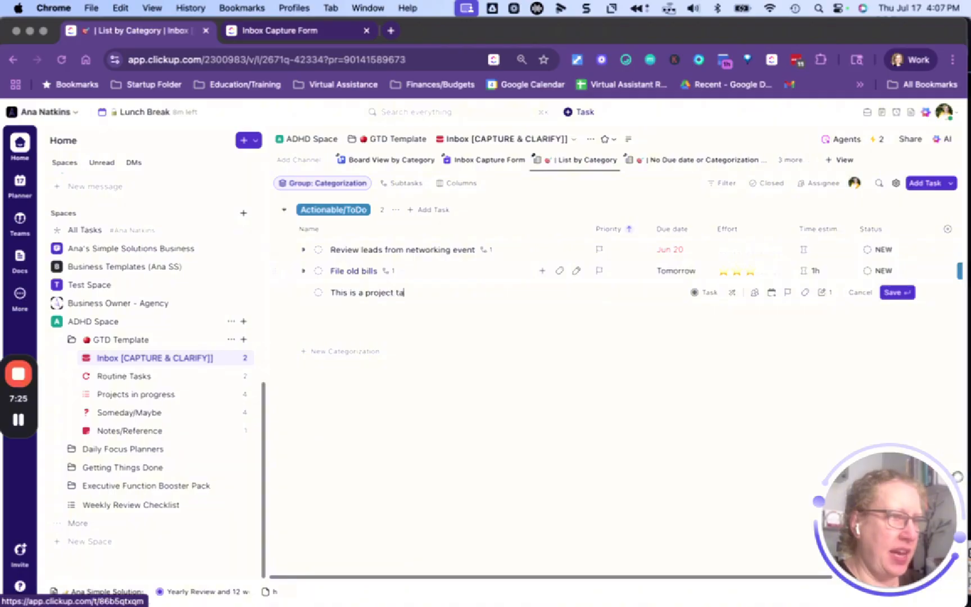
type("sk :)")
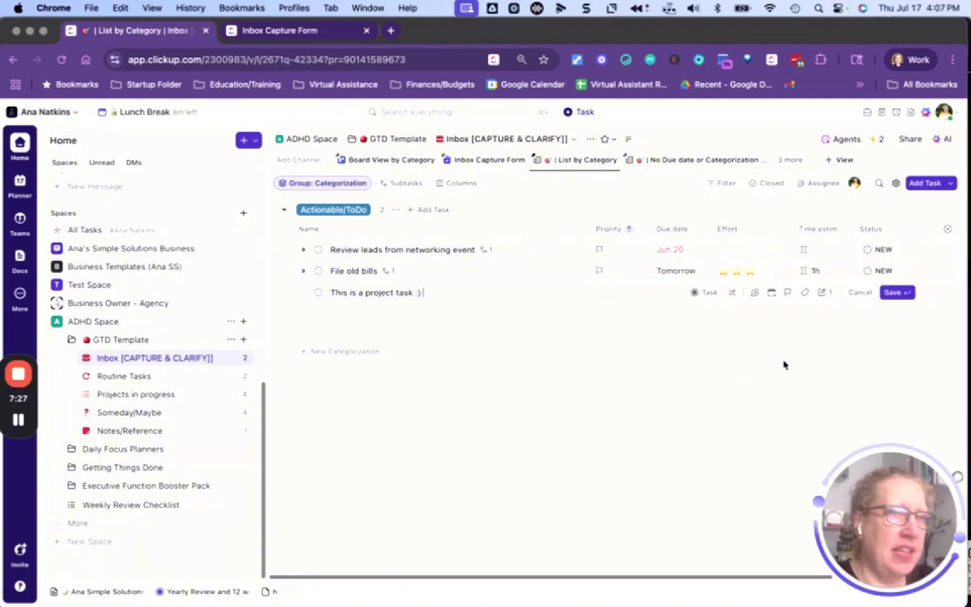
left_click(896, 292)
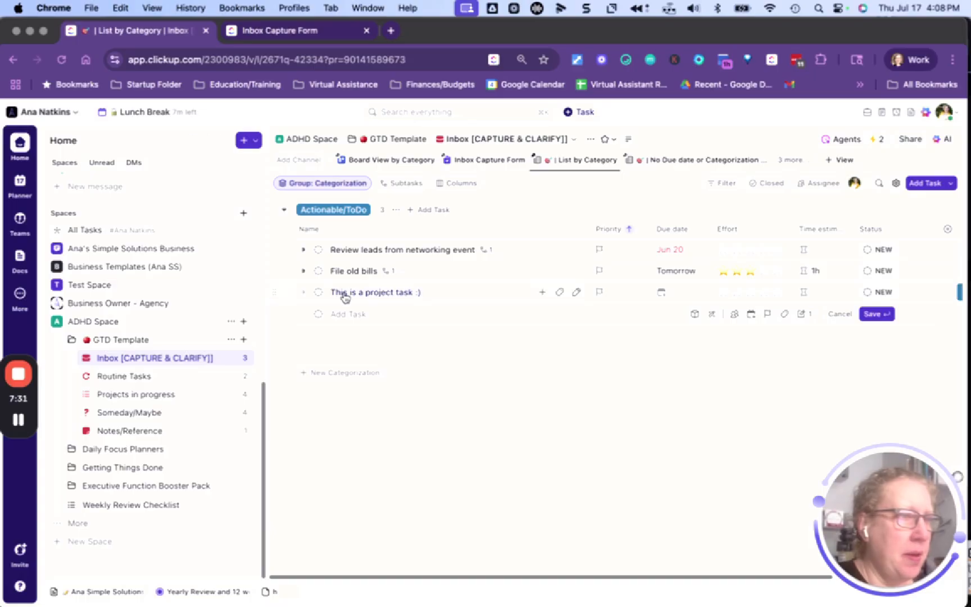
Step: Open "This is a project task :)", set its categorization to Part of Project, and return to the list
left_click(366, 293)
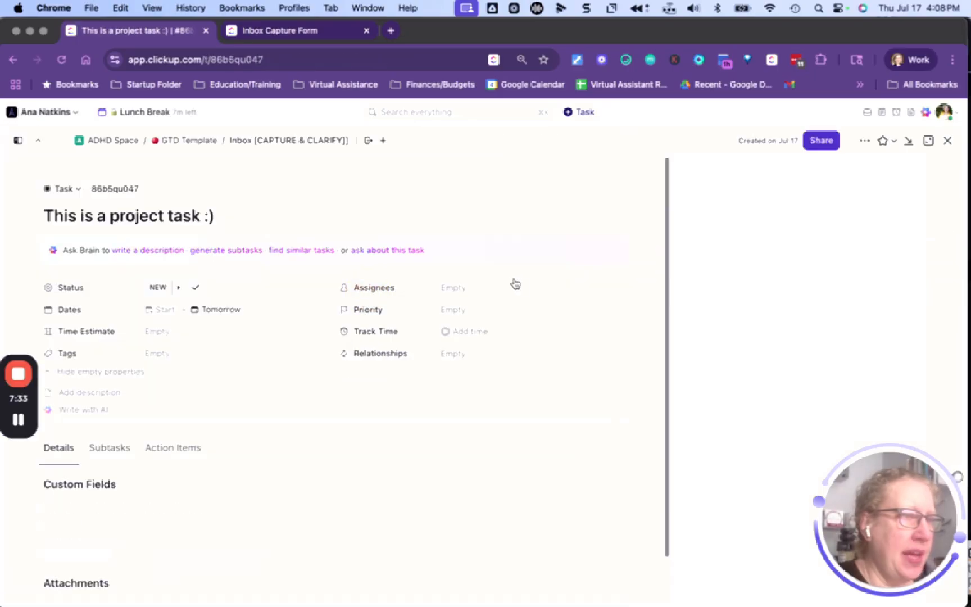
scroll(157, 441, "down", 2)
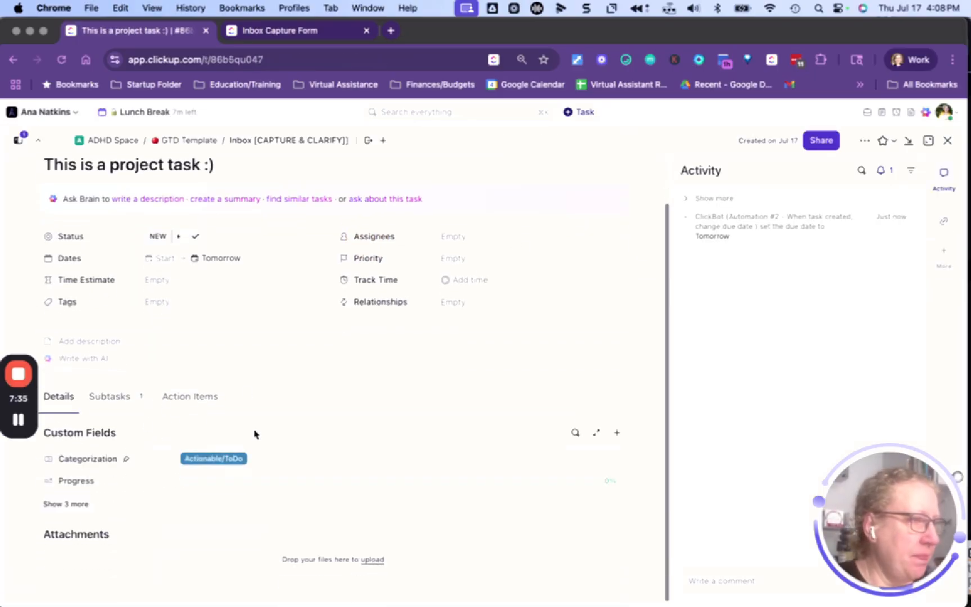
left_click(262, 462)
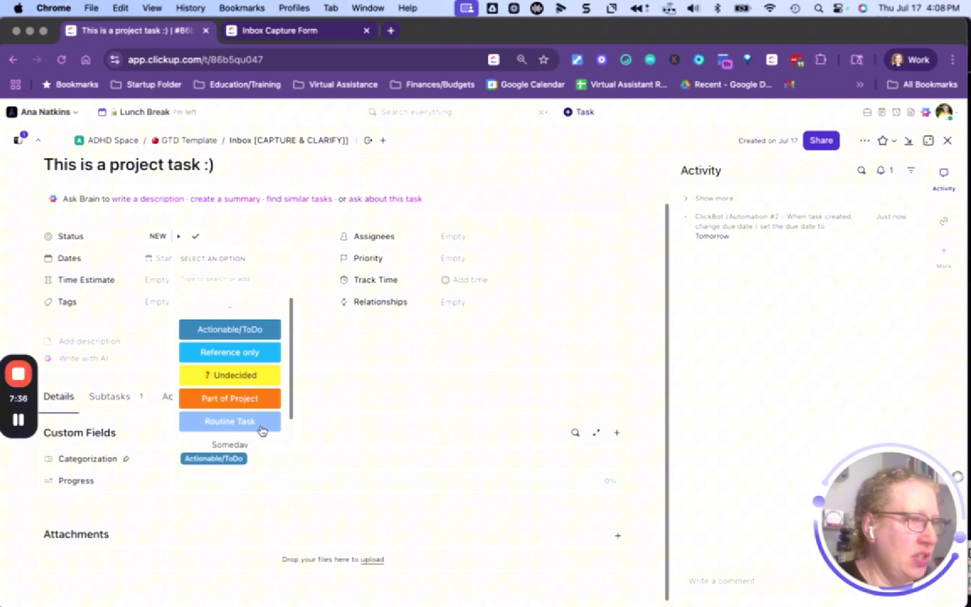
left_click(261, 397)
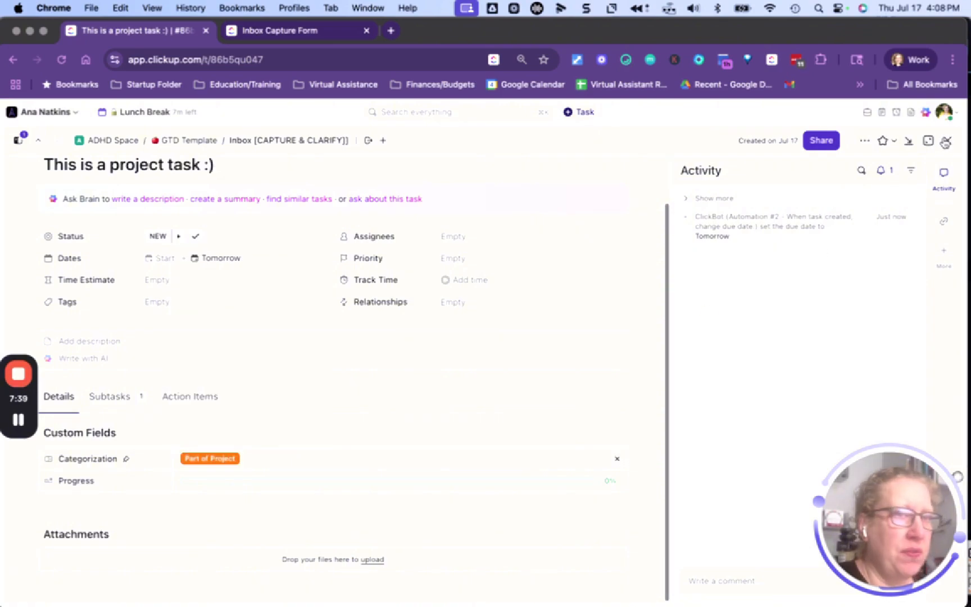
left_click(947, 141)
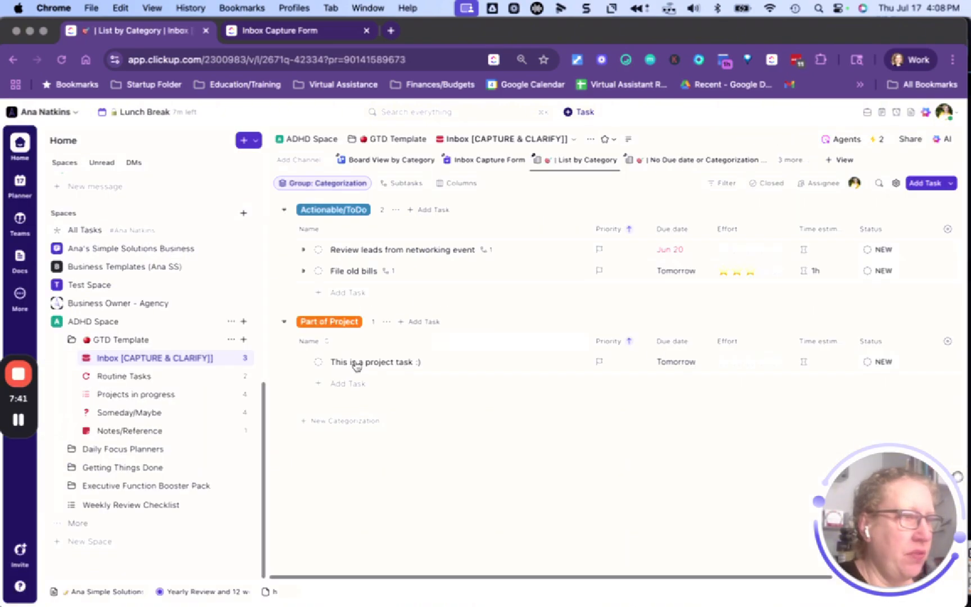
Step: In the Projects in progress list, nest "This is a project task :)" as a subtask of "PROJECT | Current Project"
left_click(143, 395)
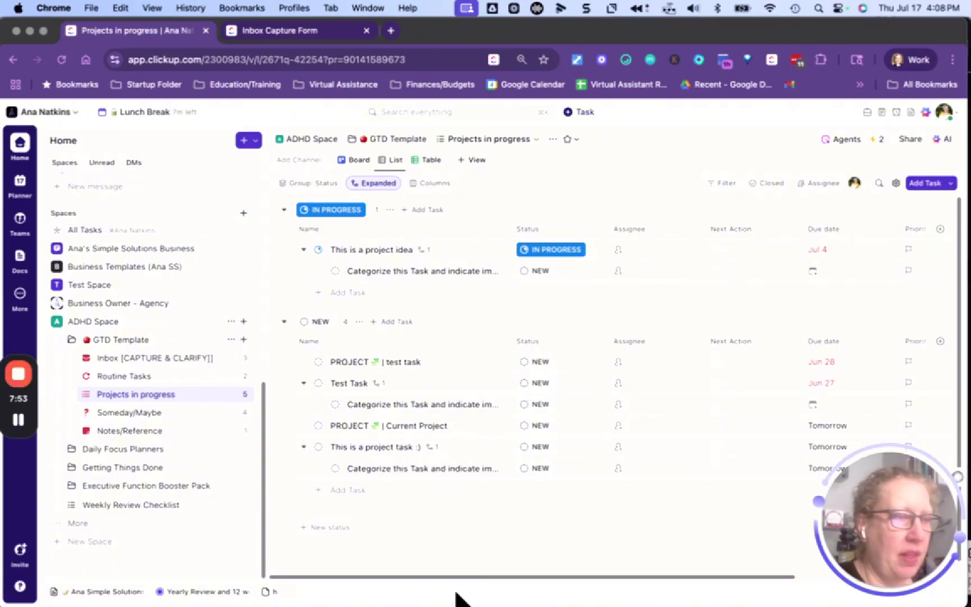
left_click_drag(356, 449, 434, 432)
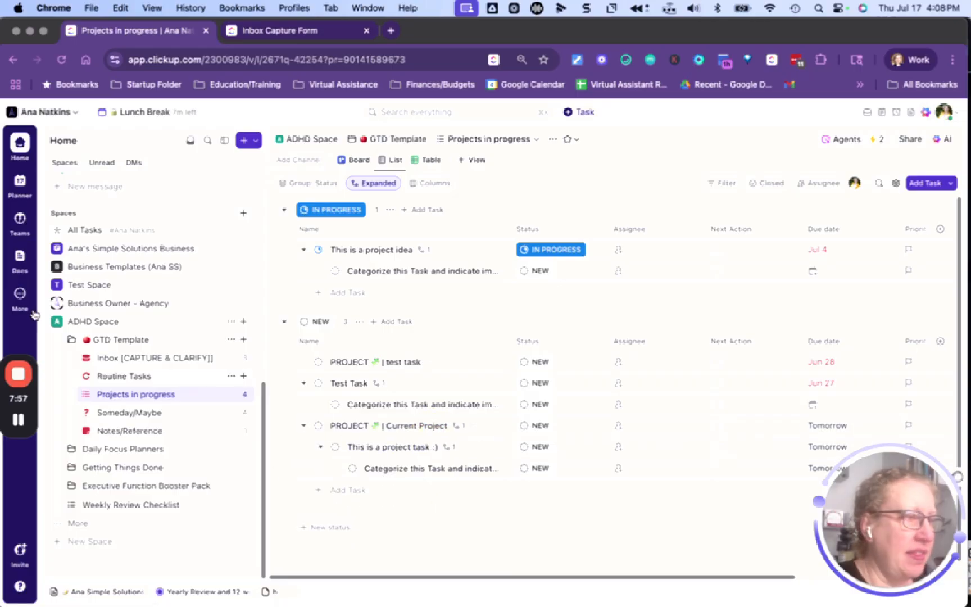
Step: Review the Routine Tasks, Someday/Maybe and Notes/Reference lists of the GTD Template
left_click(125, 376)
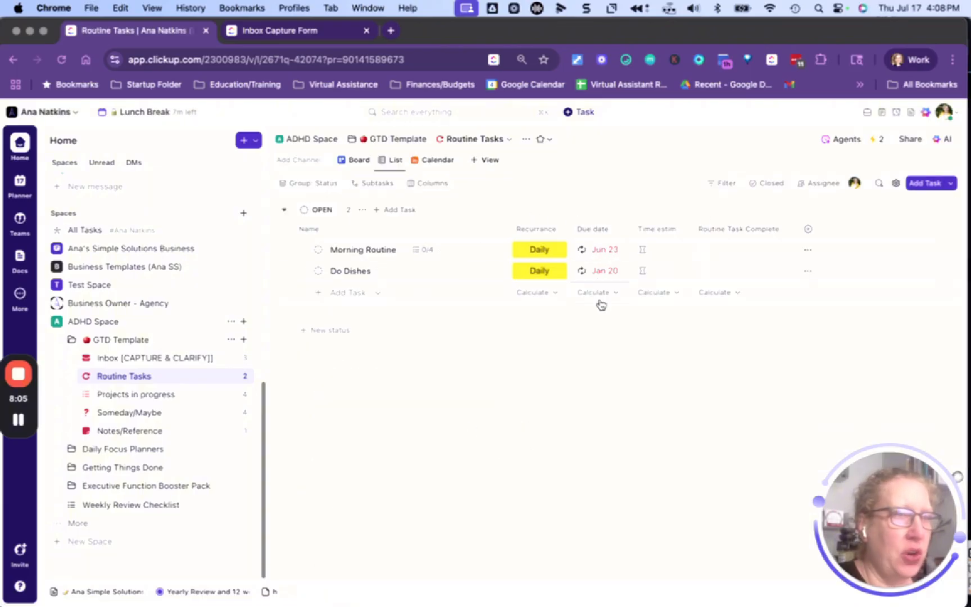
left_click(126, 413)
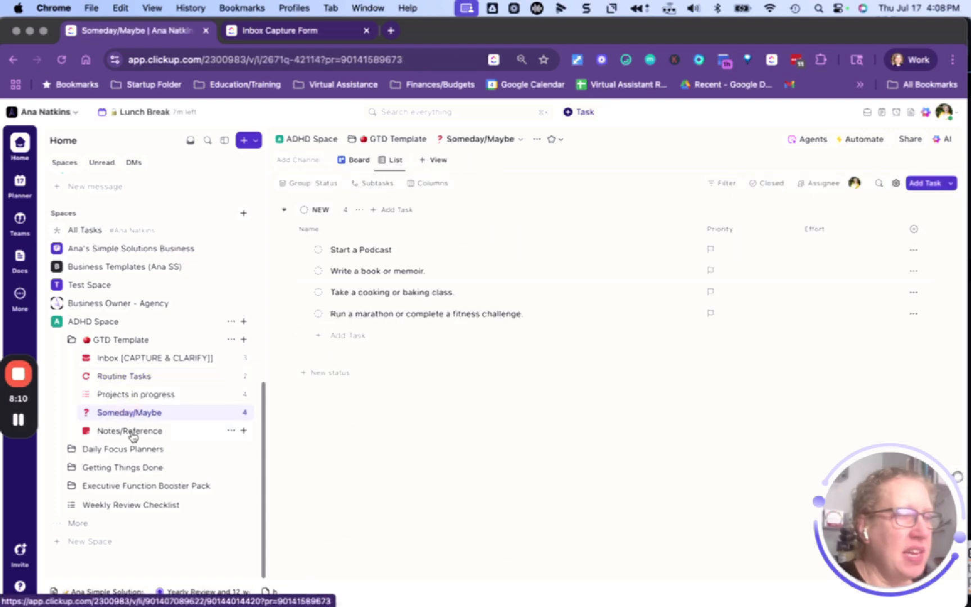
left_click(131, 432)
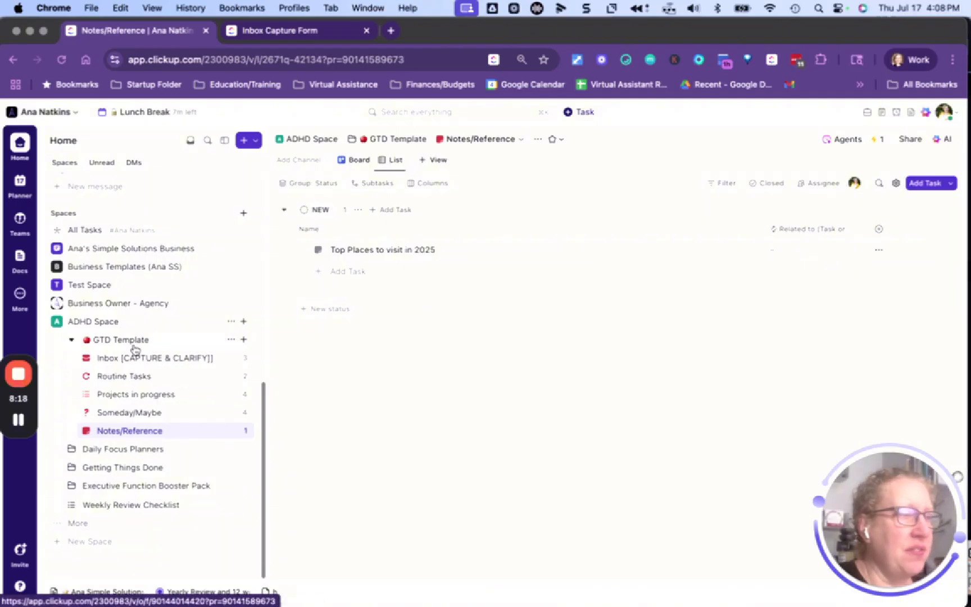
Step: Open the GTD Template folder's Calendar - Daily Planning view and look at the day's schedule and overdue tasks
left_click(134, 340)
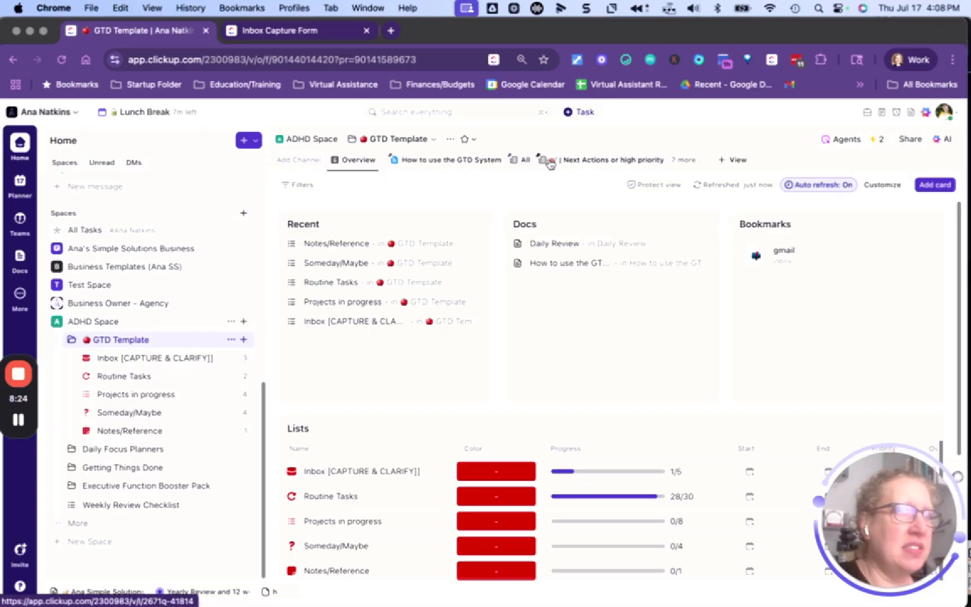
left_click(687, 161)
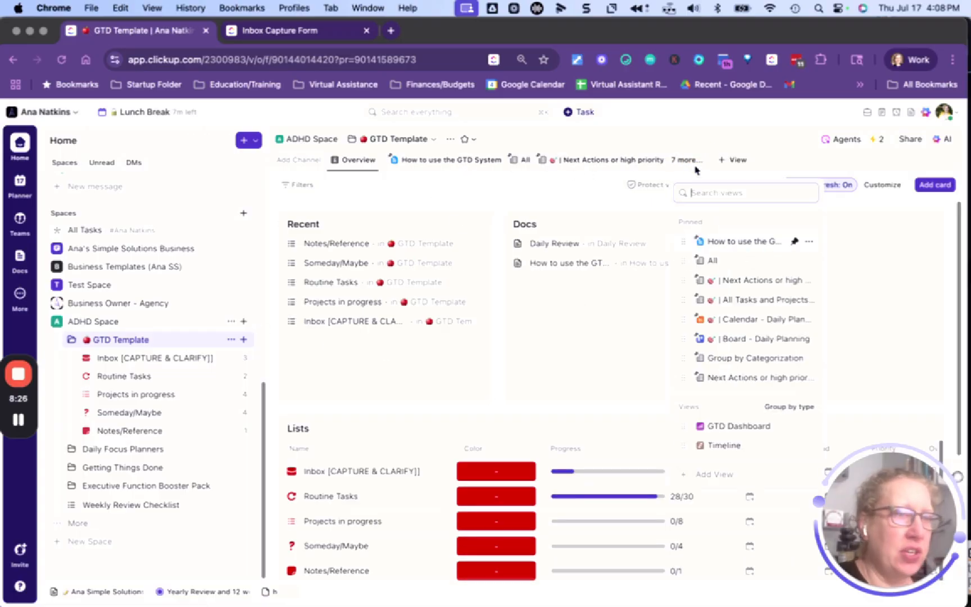
left_click(783, 329)
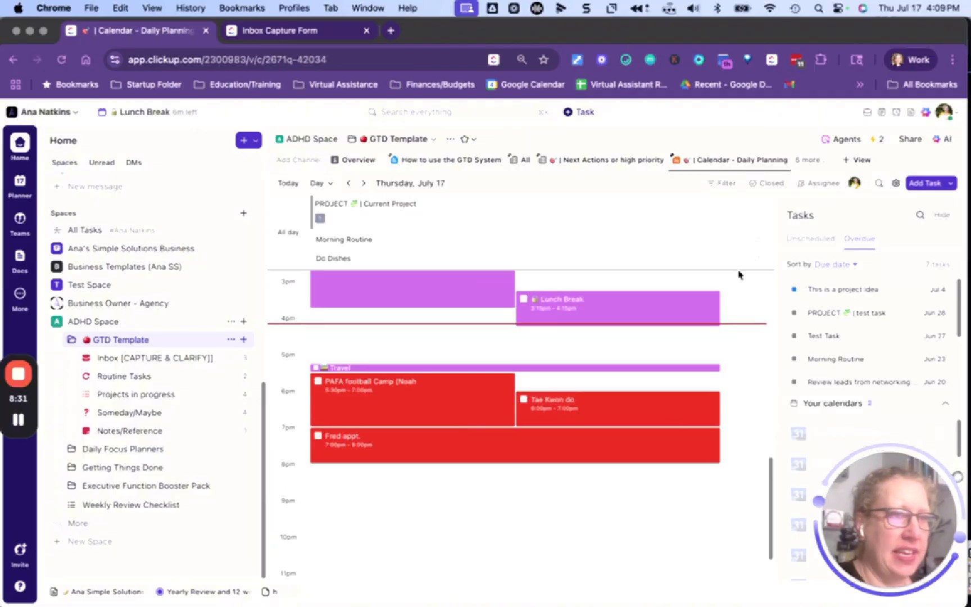
left_click(363, 183)
left_click(349, 184)
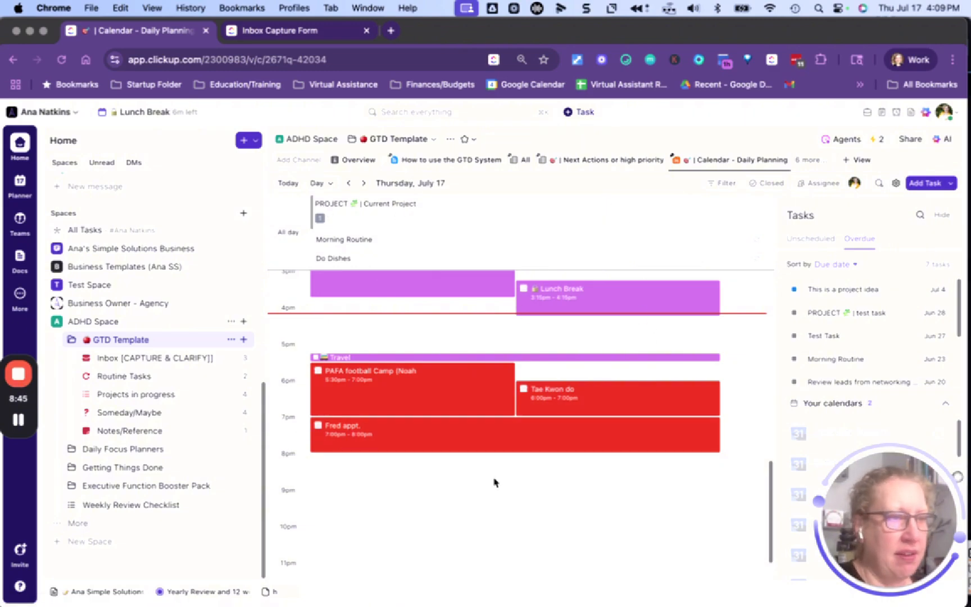
Step: Open "File old bills" from the Inbox [CAPTURE & CLARIFY] list, check its custom fields for the next action setting, and return to the list
left_click(200, 358)
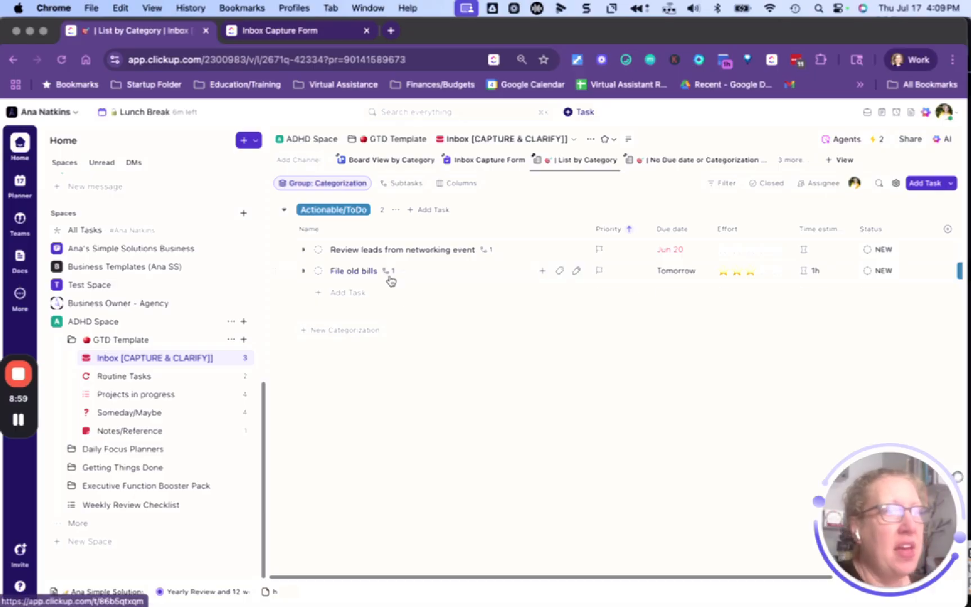
left_click(337, 274)
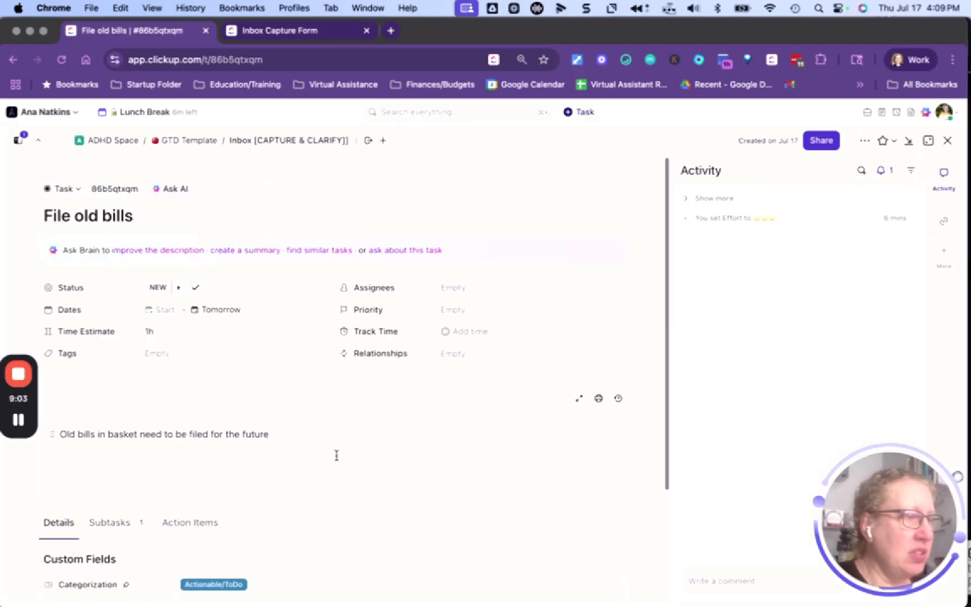
scroll(336, 455, "down", 3)
left_click(66, 504)
scroll(281, 461, "down", 1)
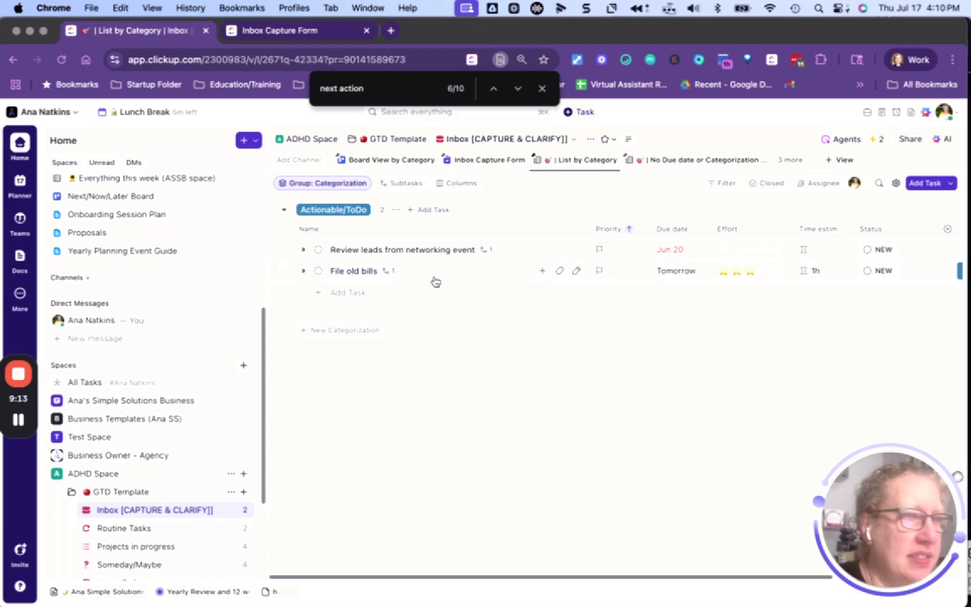
Step: Review the Inbox list's additional views, and open the GTD Template folder's Next Actions or high priority view
left_click(798, 160)
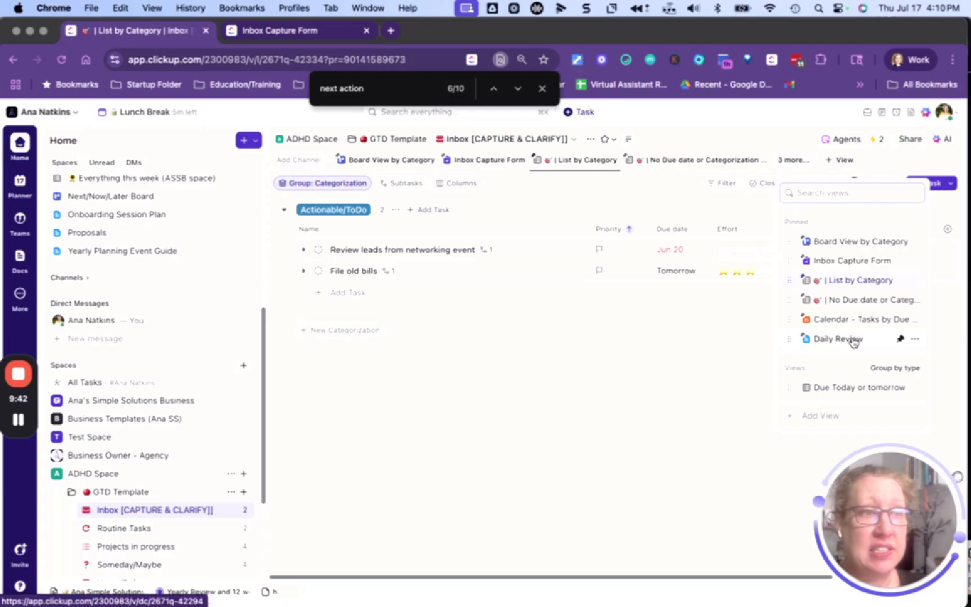
left_click(574, 417)
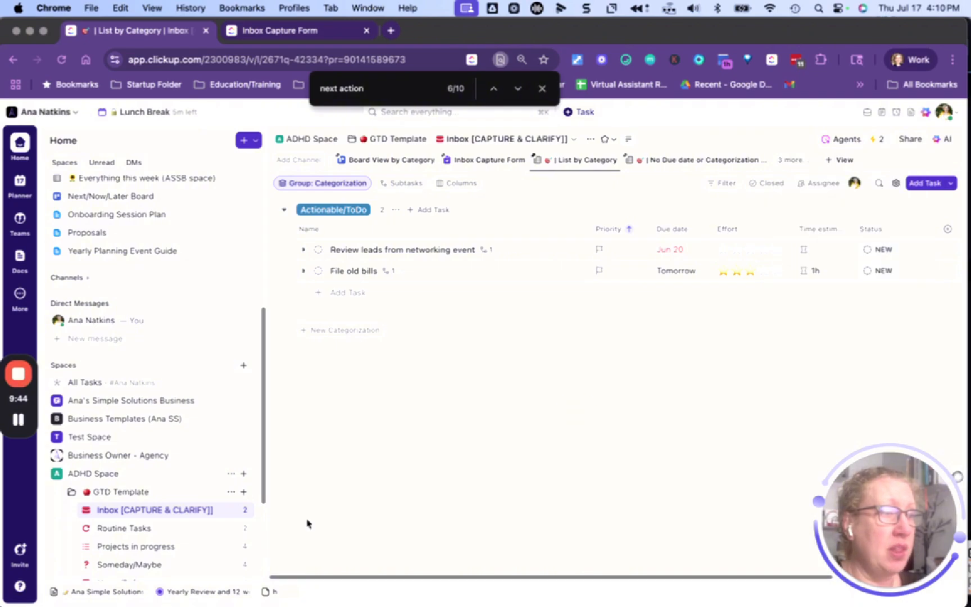
left_click(185, 494)
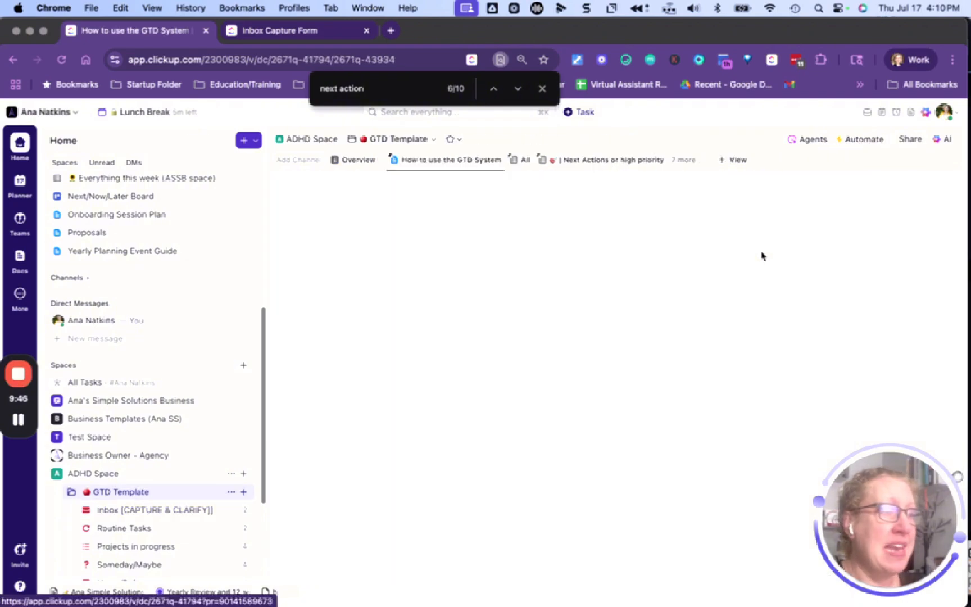
left_click(681, 163)
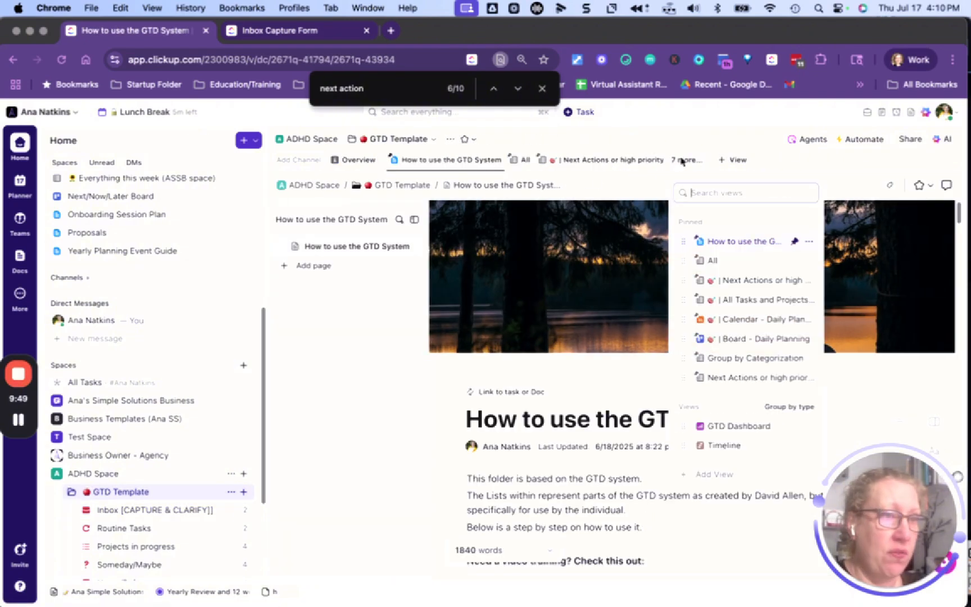
left_click(747, 279)
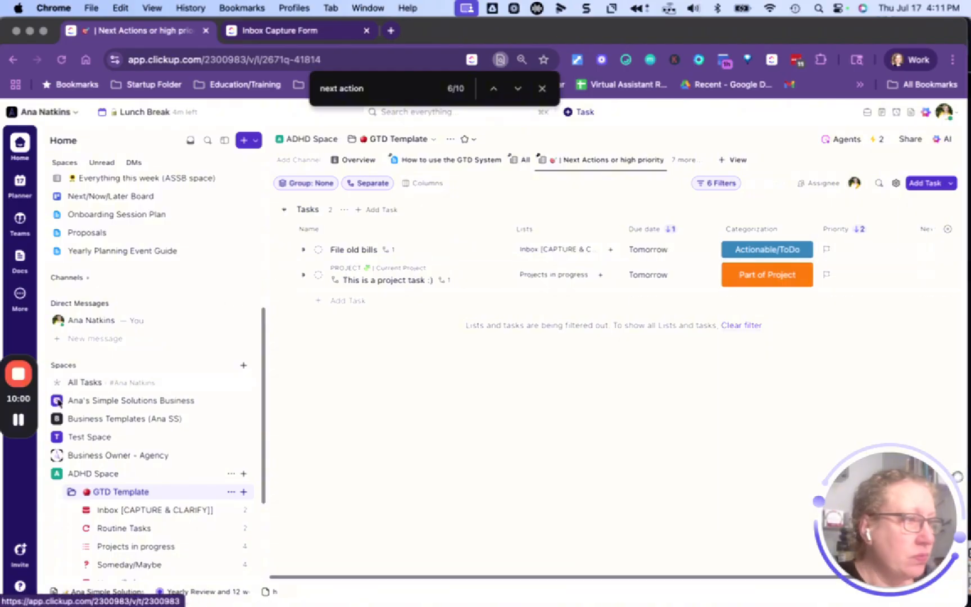
left_click(18, 423)
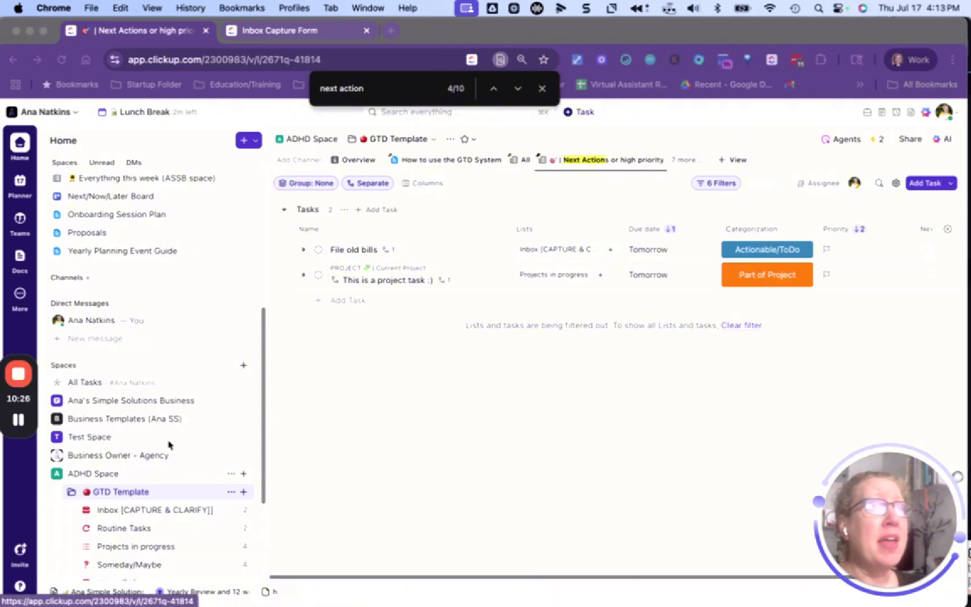
left_click(166, 493)
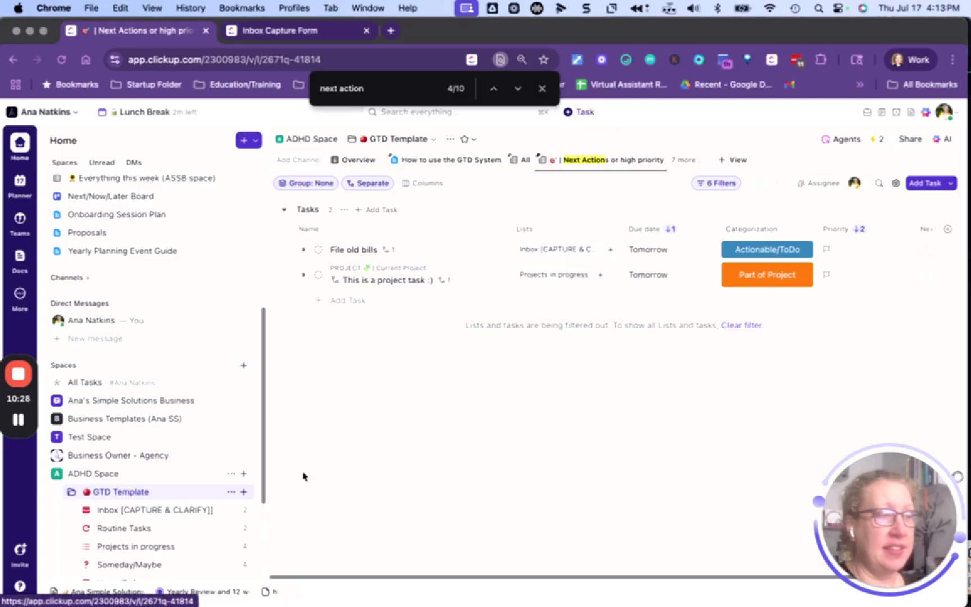